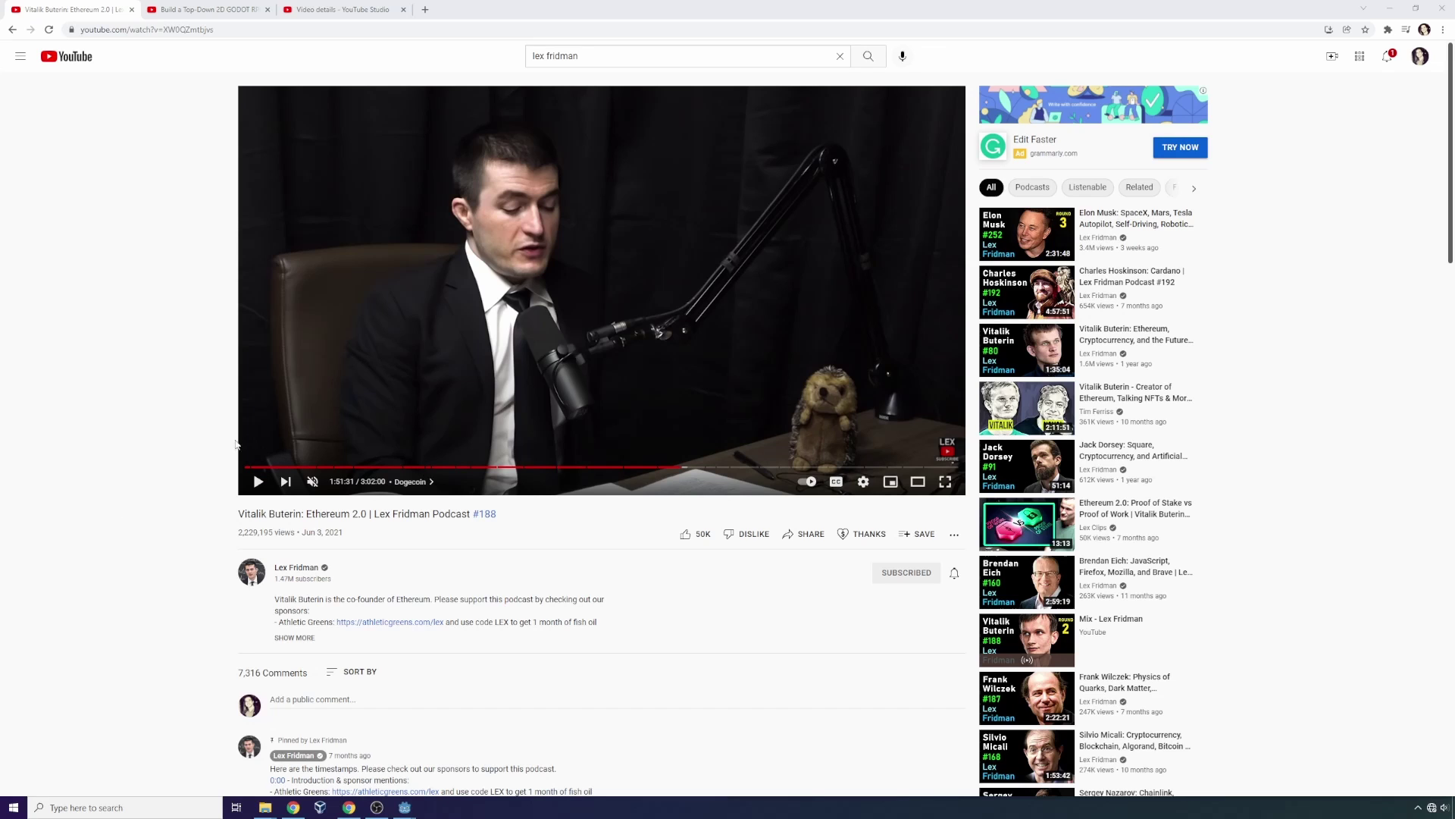
Highlight the guest's name at the start of the Ethereum episode title
click(195, 422)
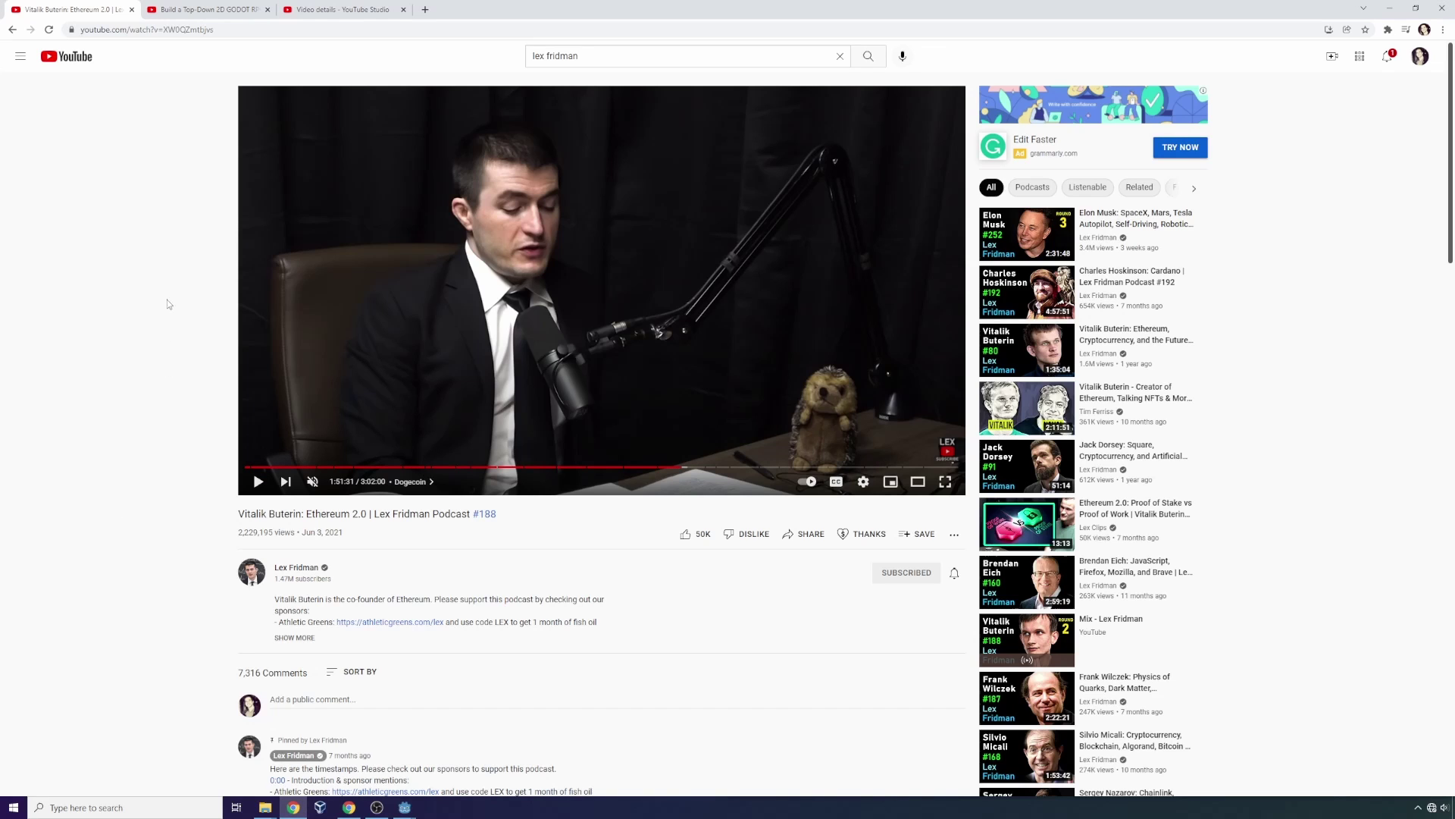
scroll(169, 311, down, 1)
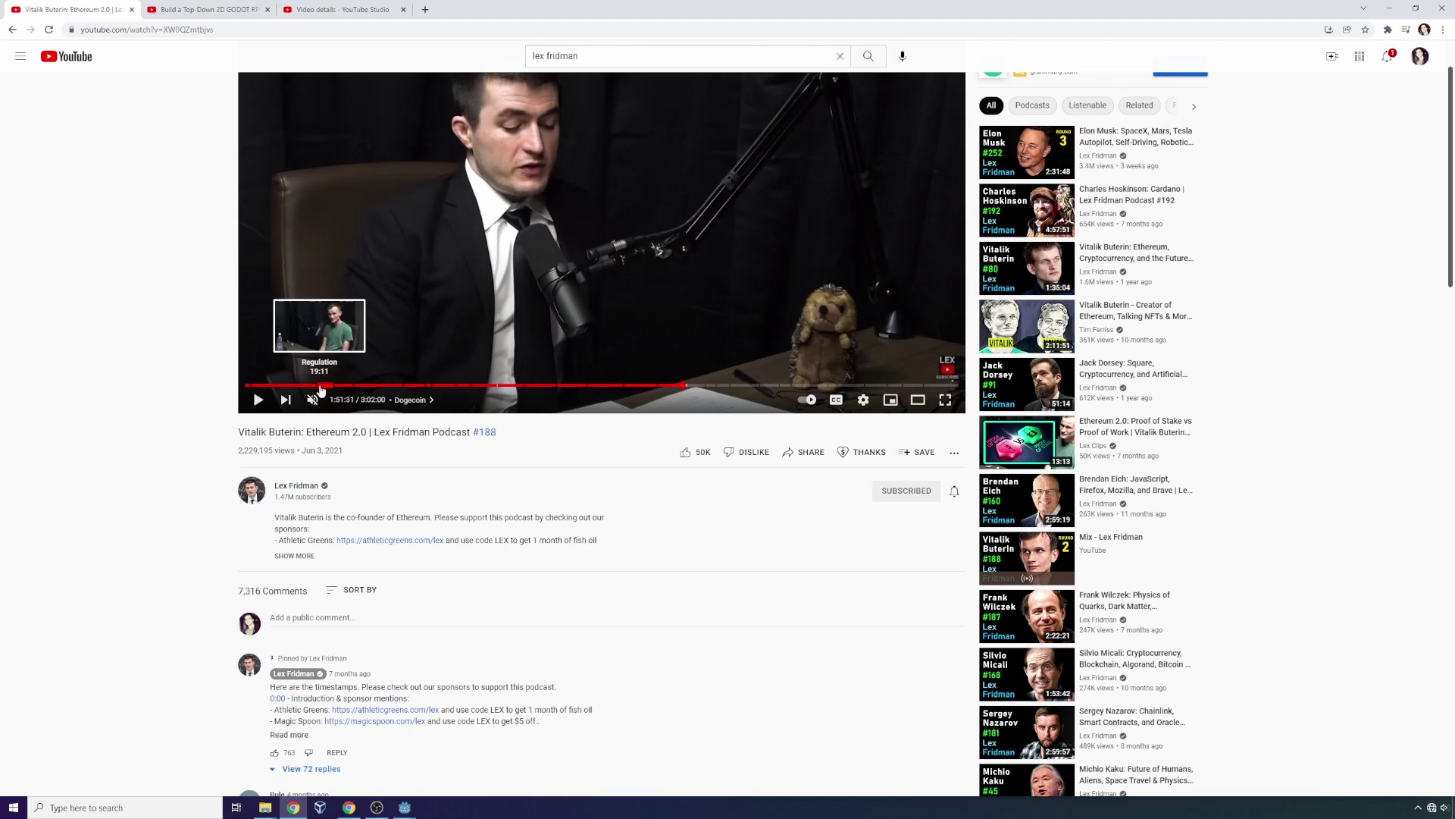
scroll(161, 298, up, 1)
scroll(161, 298, up, 1)
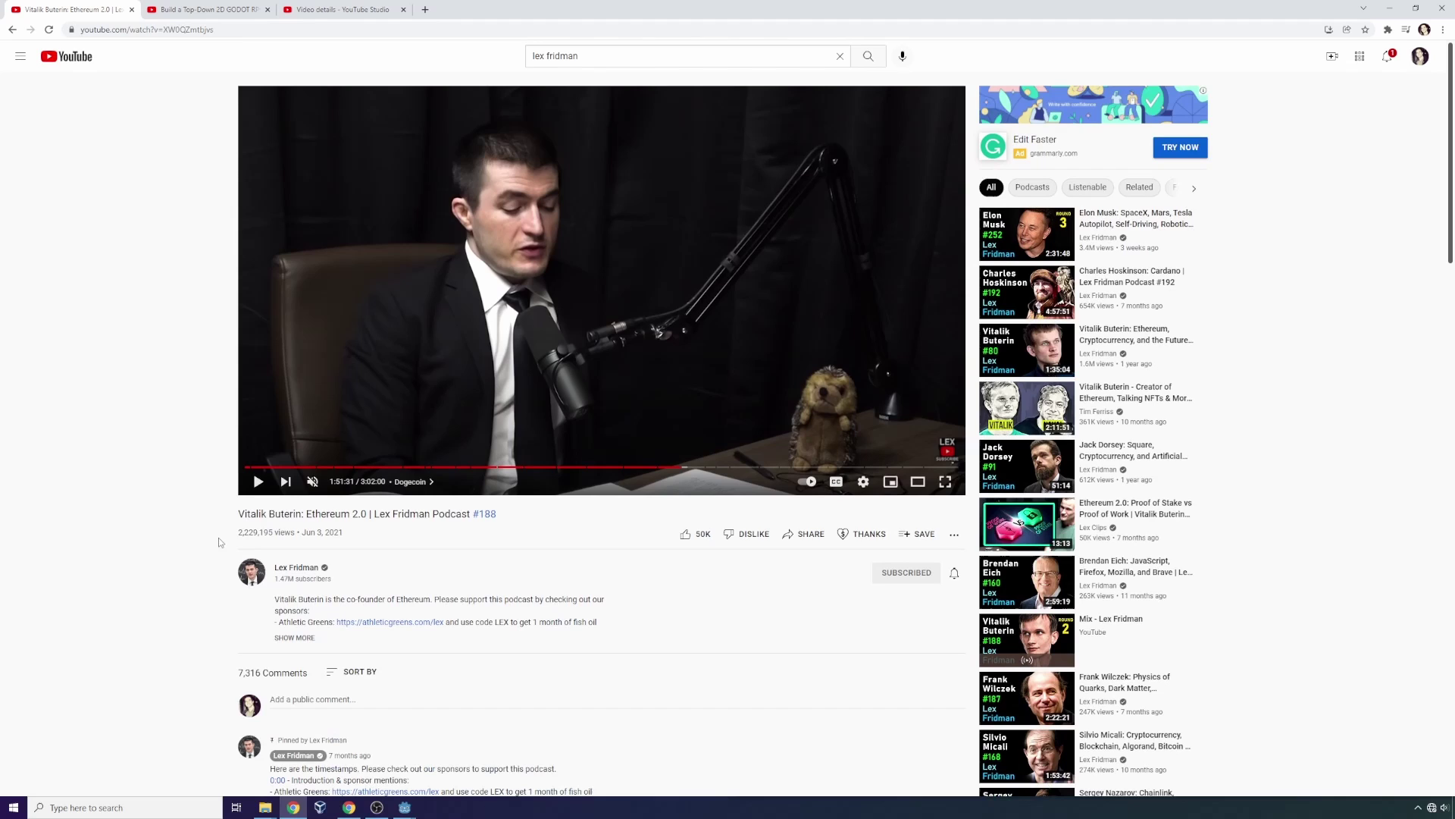
drag(240, 514, 302, 515)
click(174, 401)
Scroll down until the description's SHOW MORE link and the 7,316 comments are visible
scroll(174, 400, down, 1)
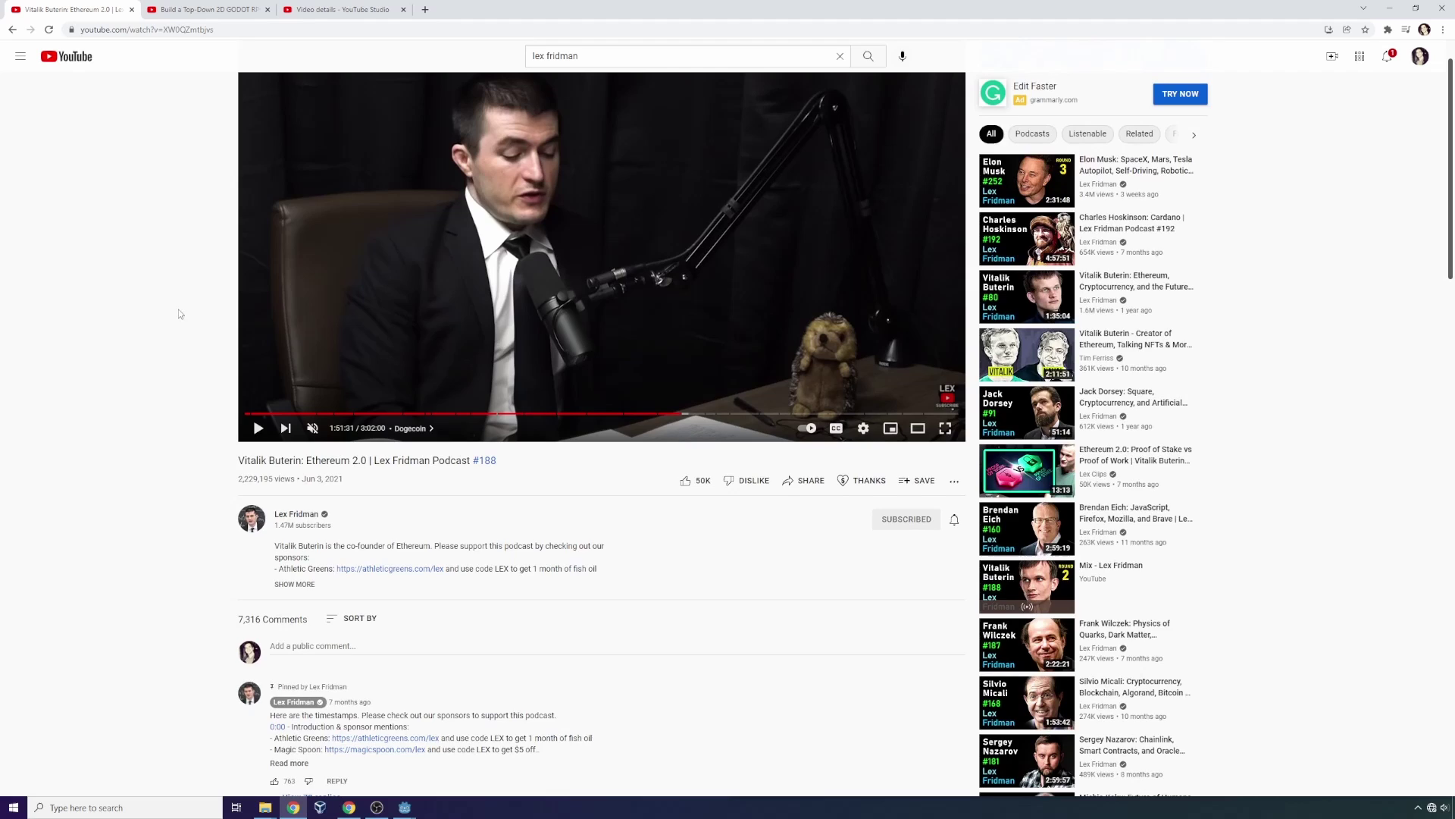
scroll(179, 323, down, 1)
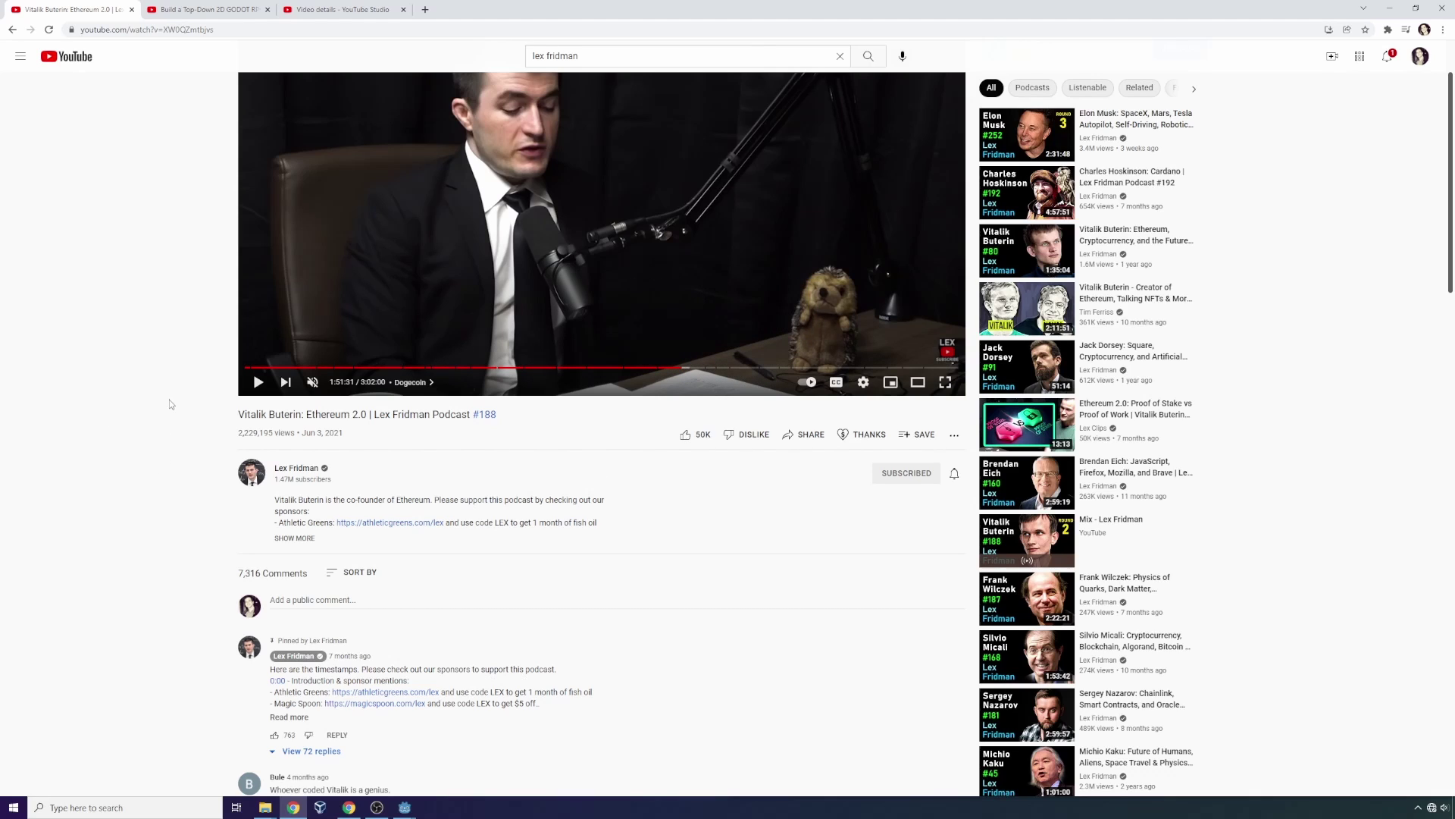
scroll(175, 413, down, 1)
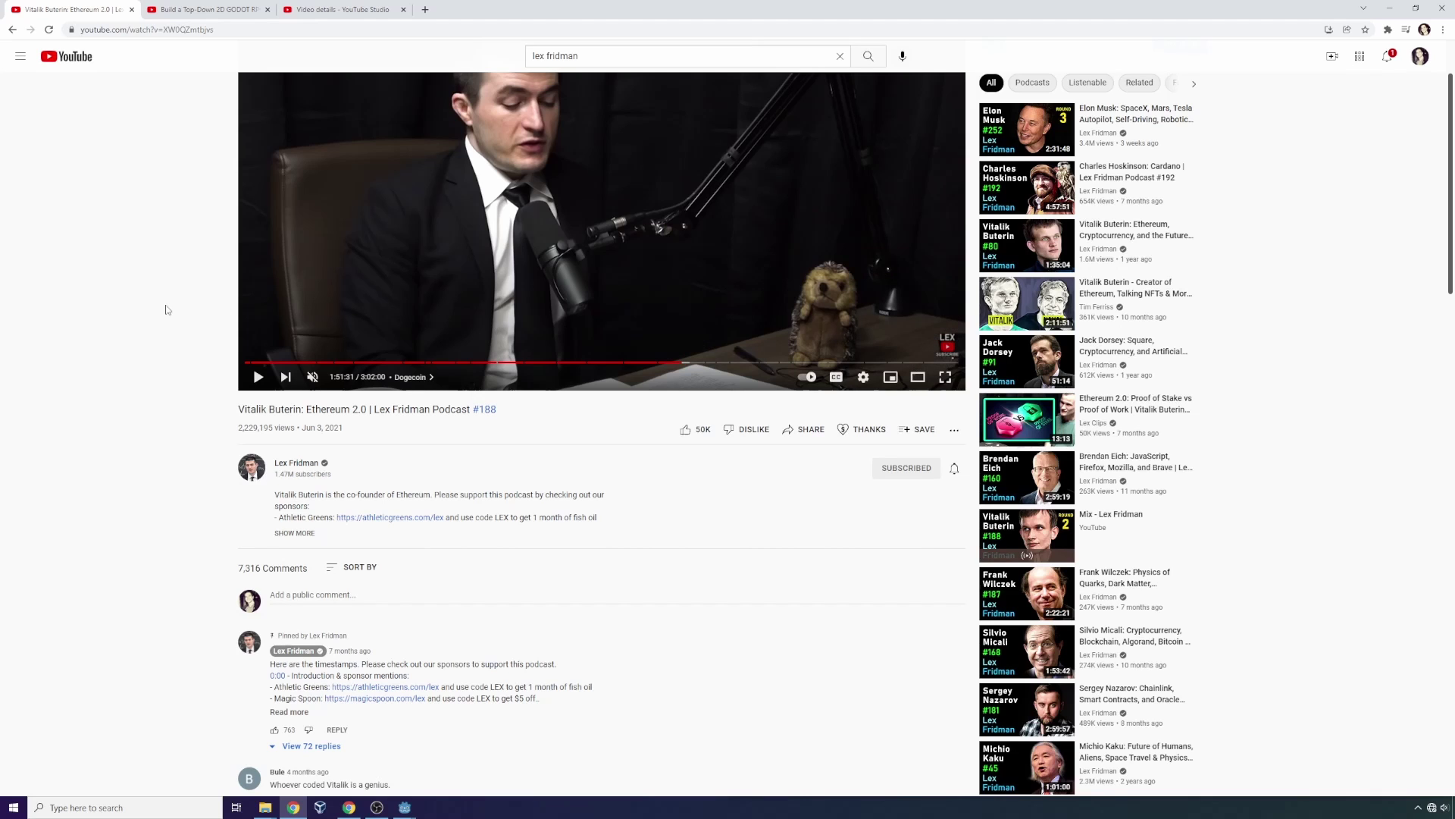
scroll(181, 288, up, 2)
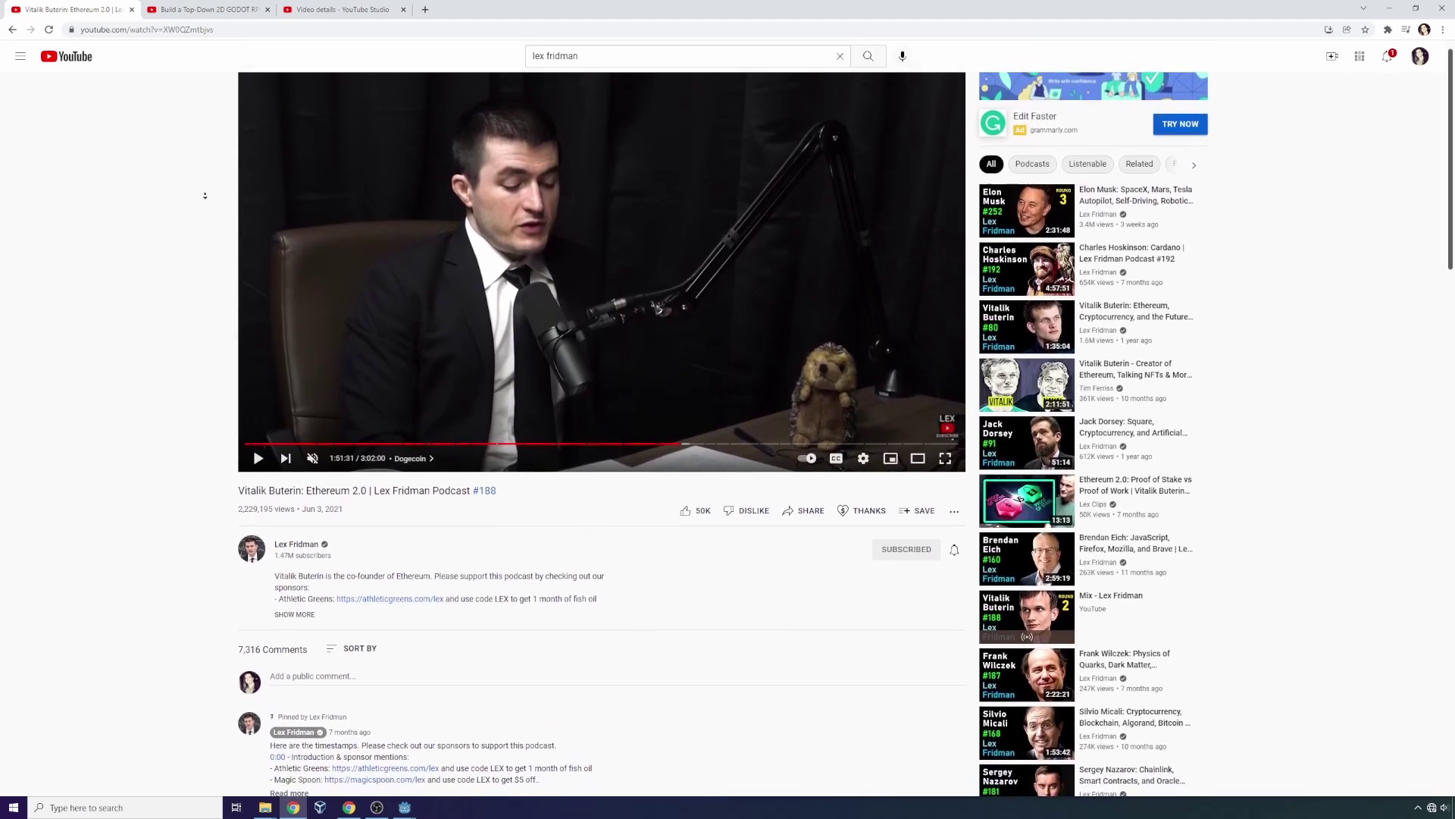
scroll(197, 216, down, 3)
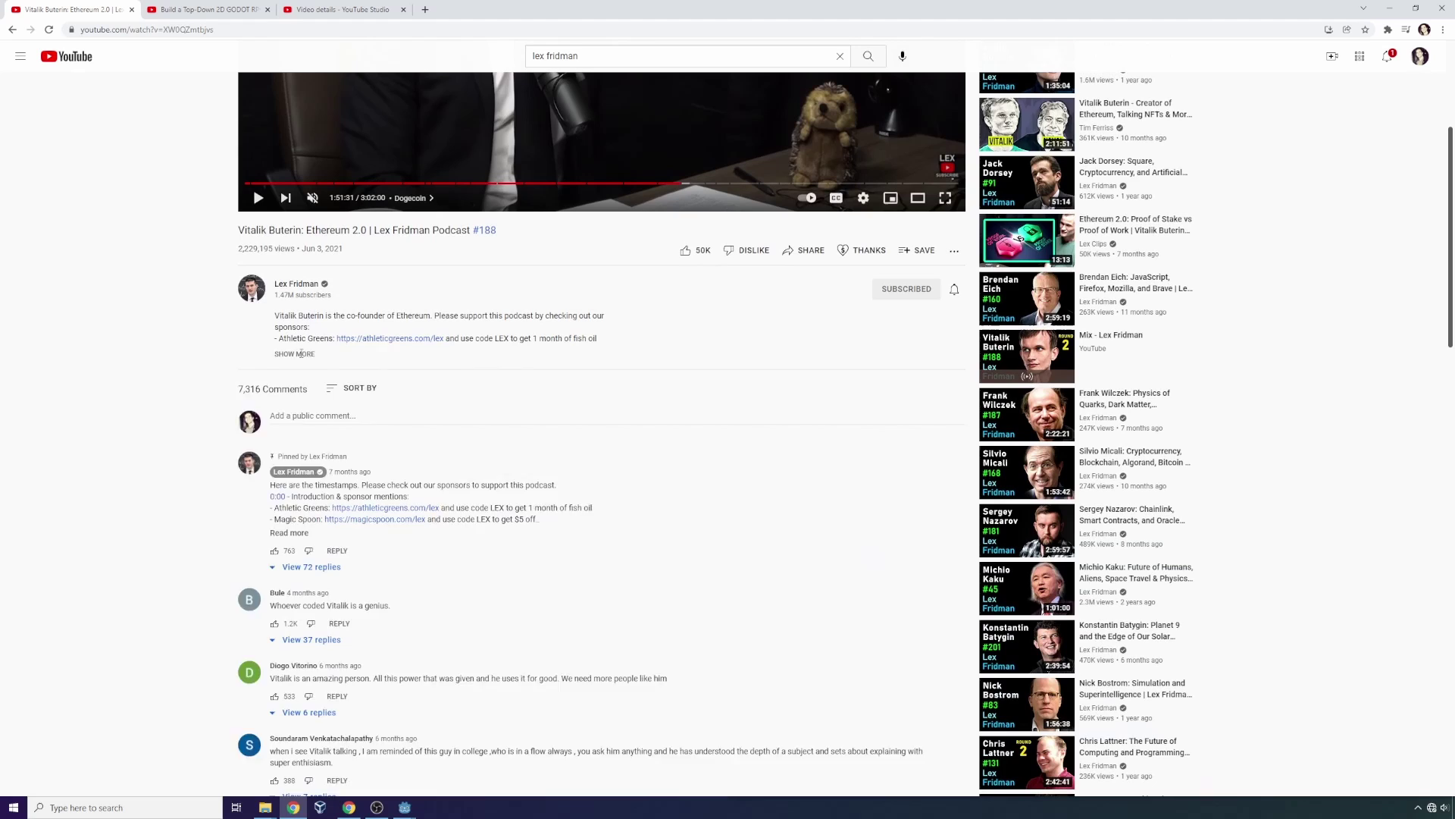
Expand the full description and highlight its OUTLINE heading
click(301, 354)
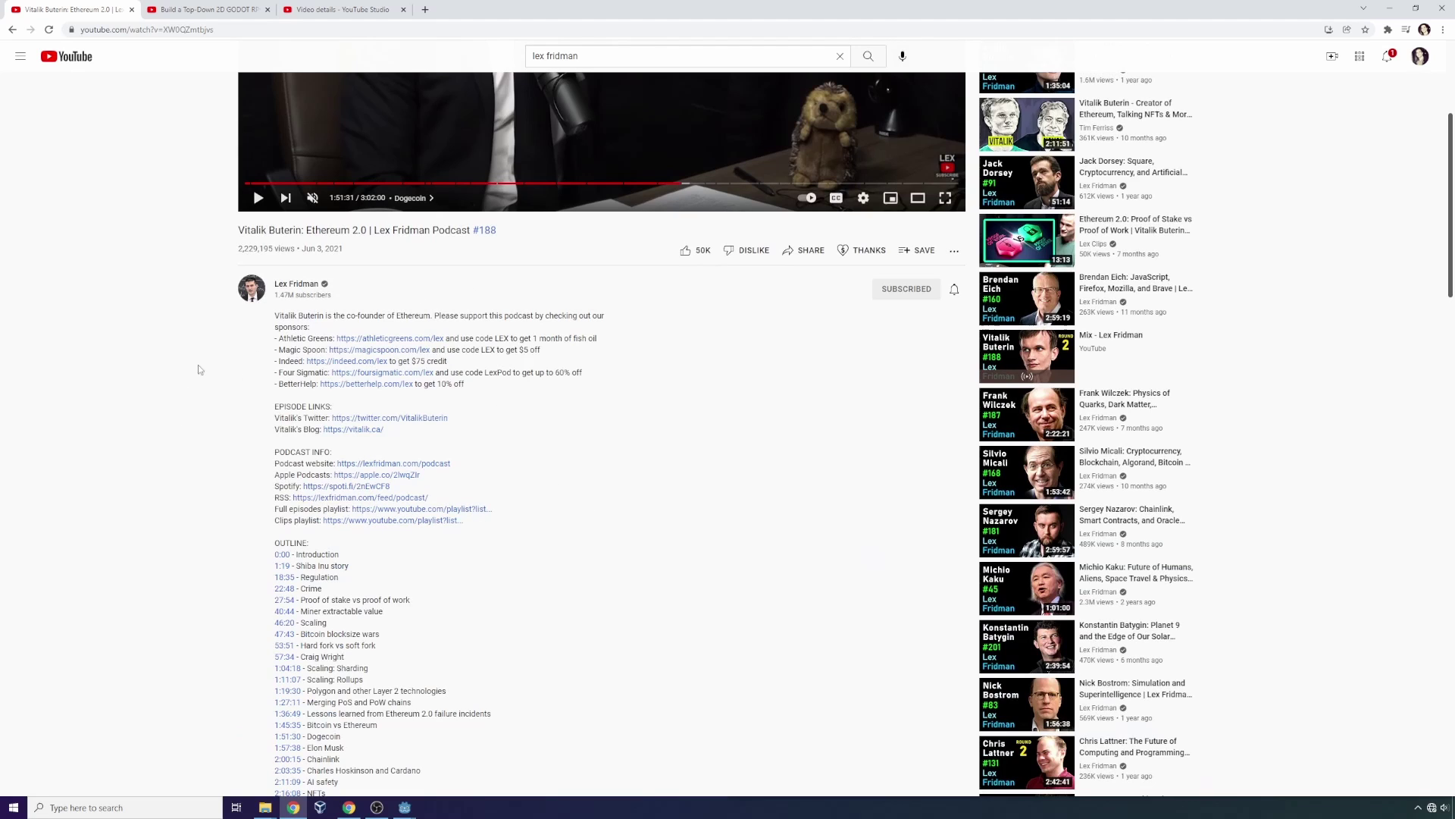
scroll(198, 369, down, 1)
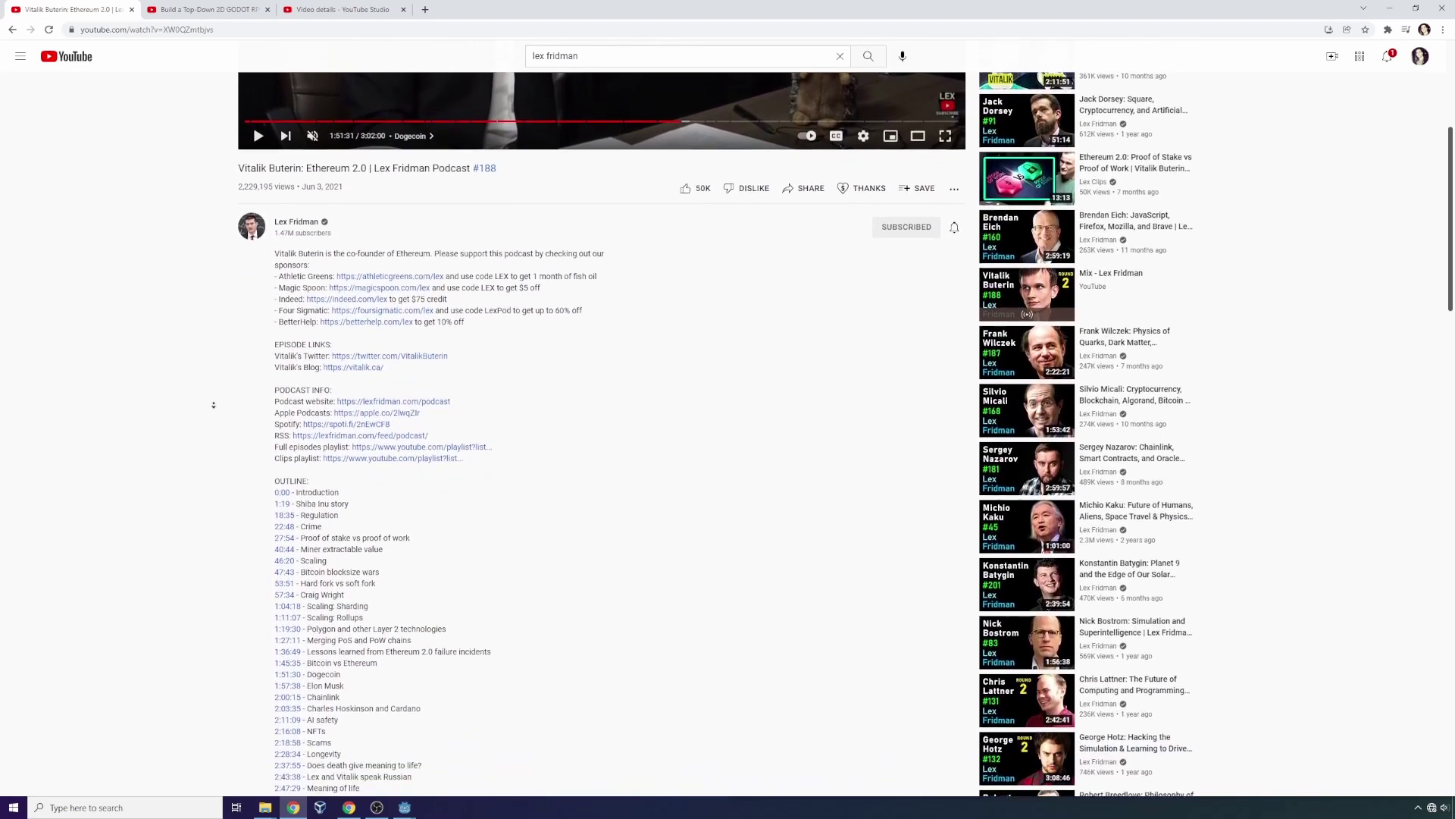
scroll(213, 405, down, 3)
double_click(278, 273)
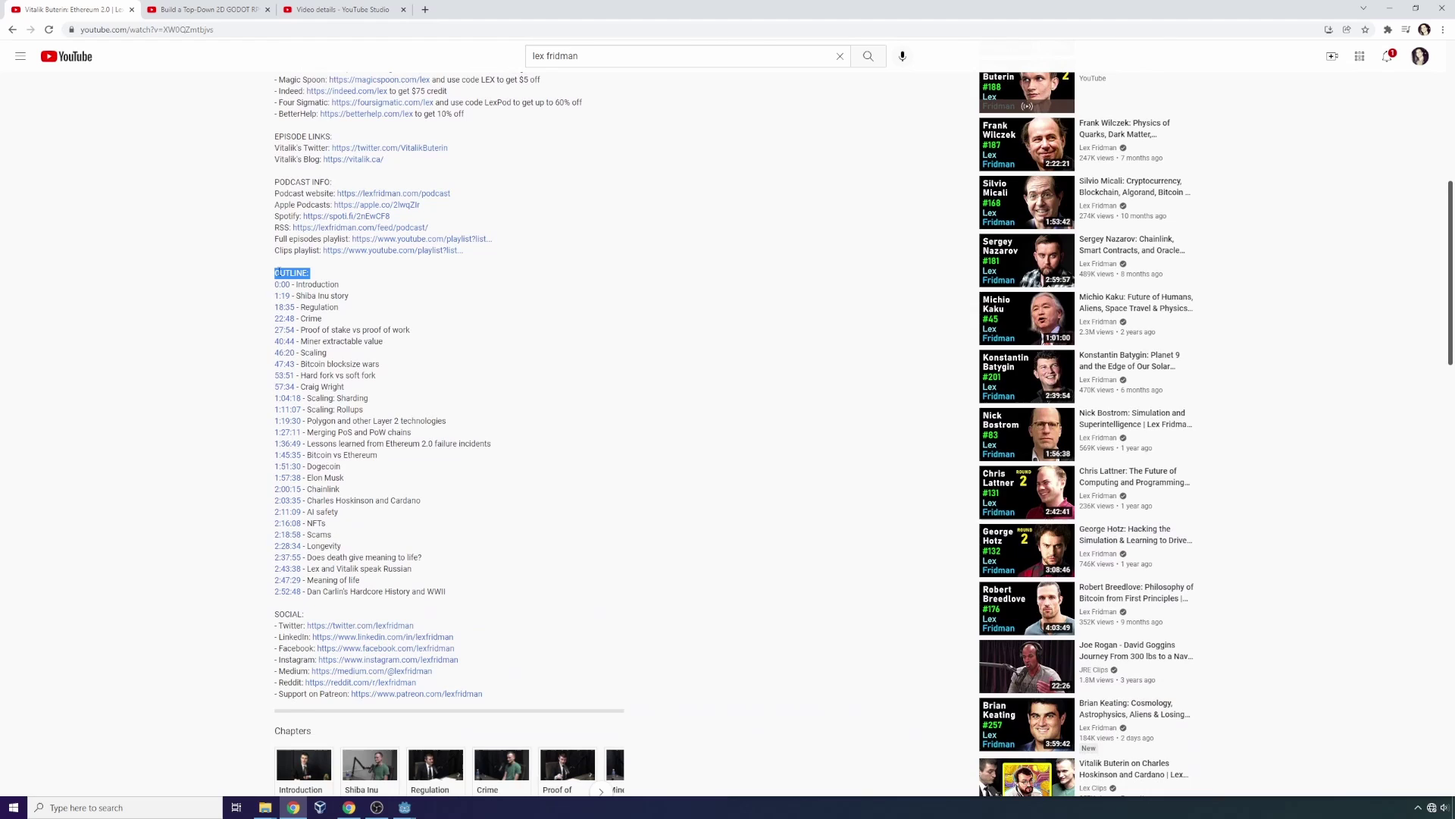
click(429, 506)
drag(455, 600, 259, 286)
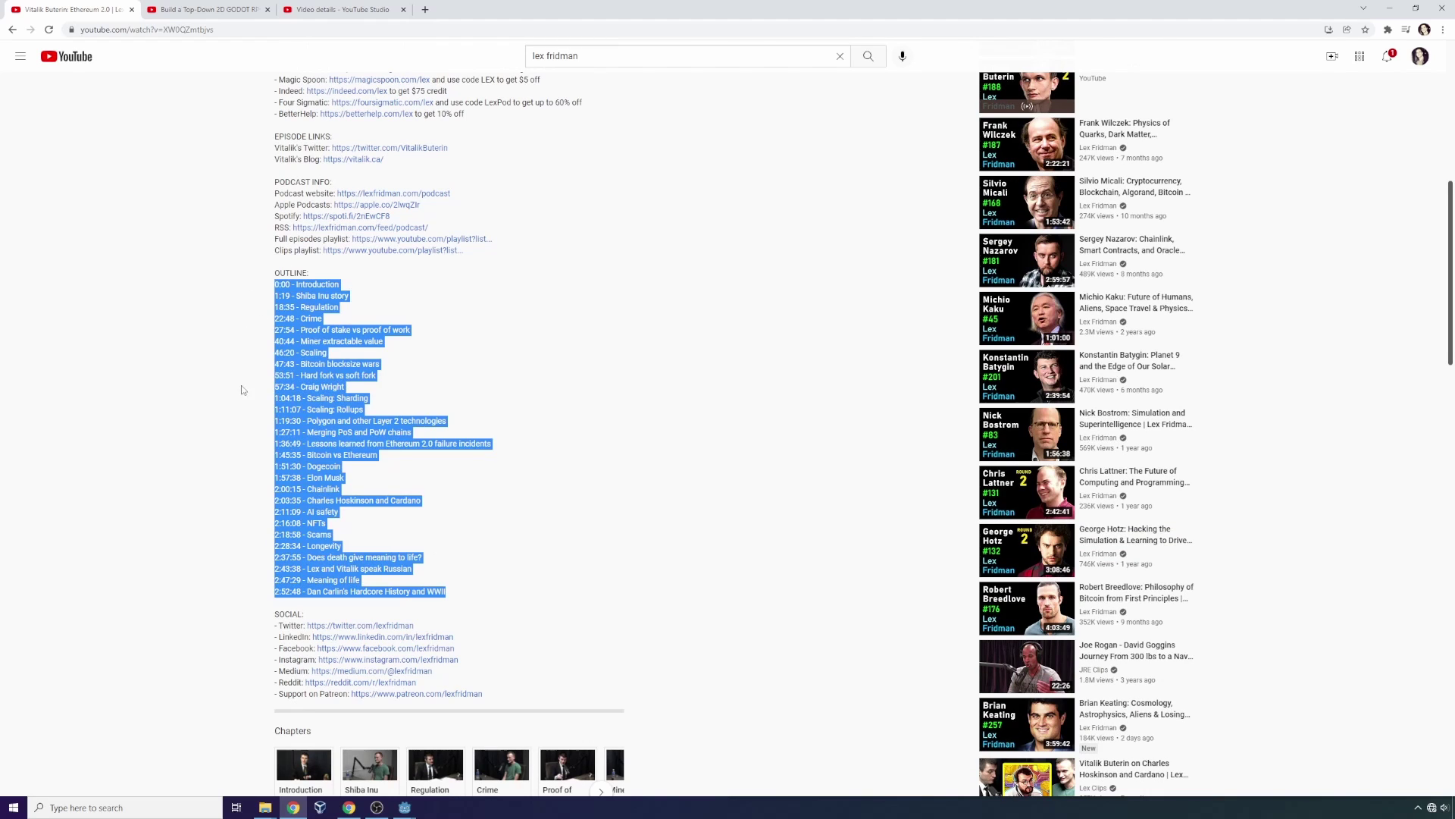
Highlight all 28 outline lines, then the 2:52:48 and 2:47:29 Meaning of life lines
scroll(243, 390, up, 7)
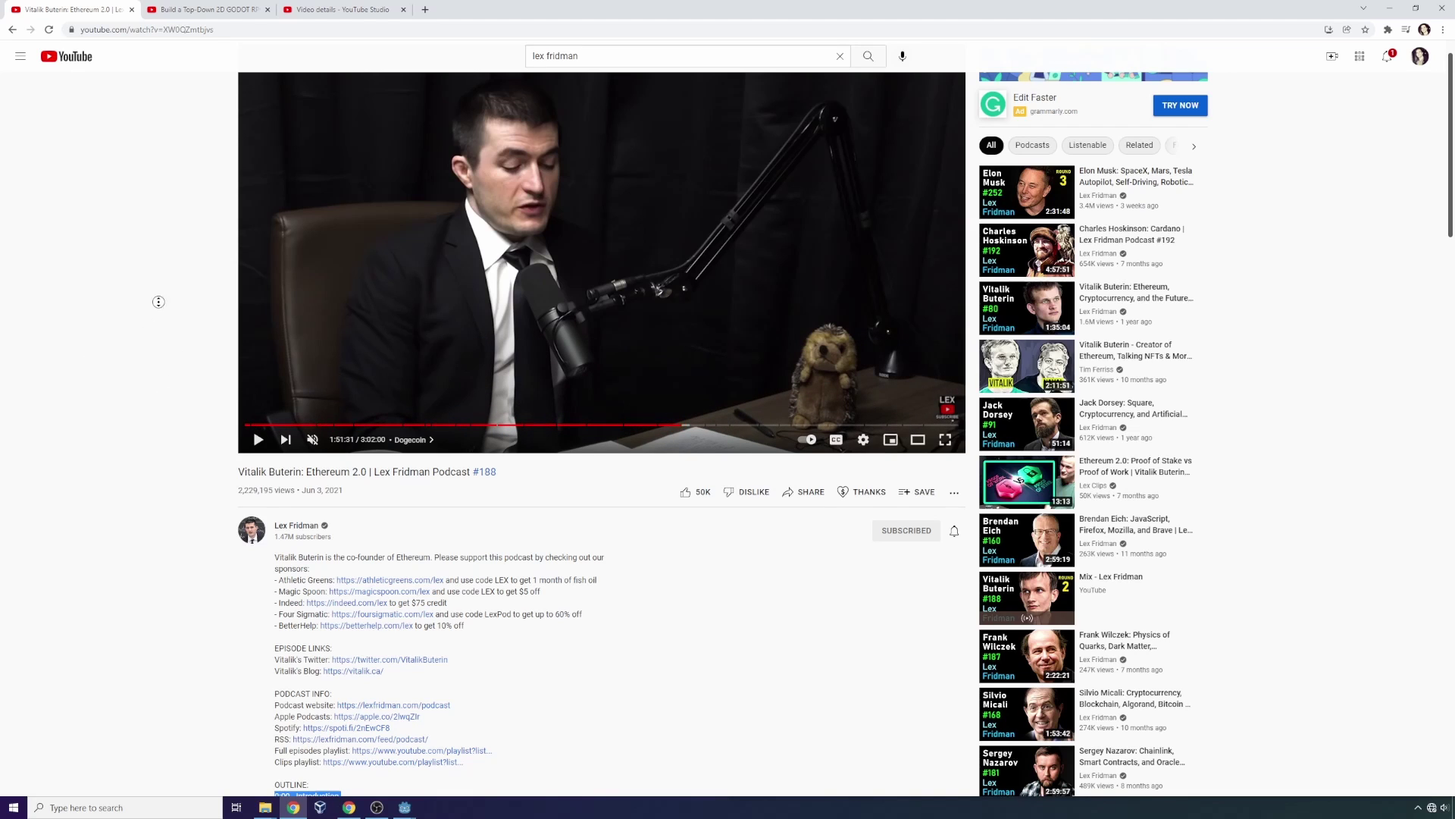
scroll(166, 354, down, 2)
scroll(166, 354, down, 6)
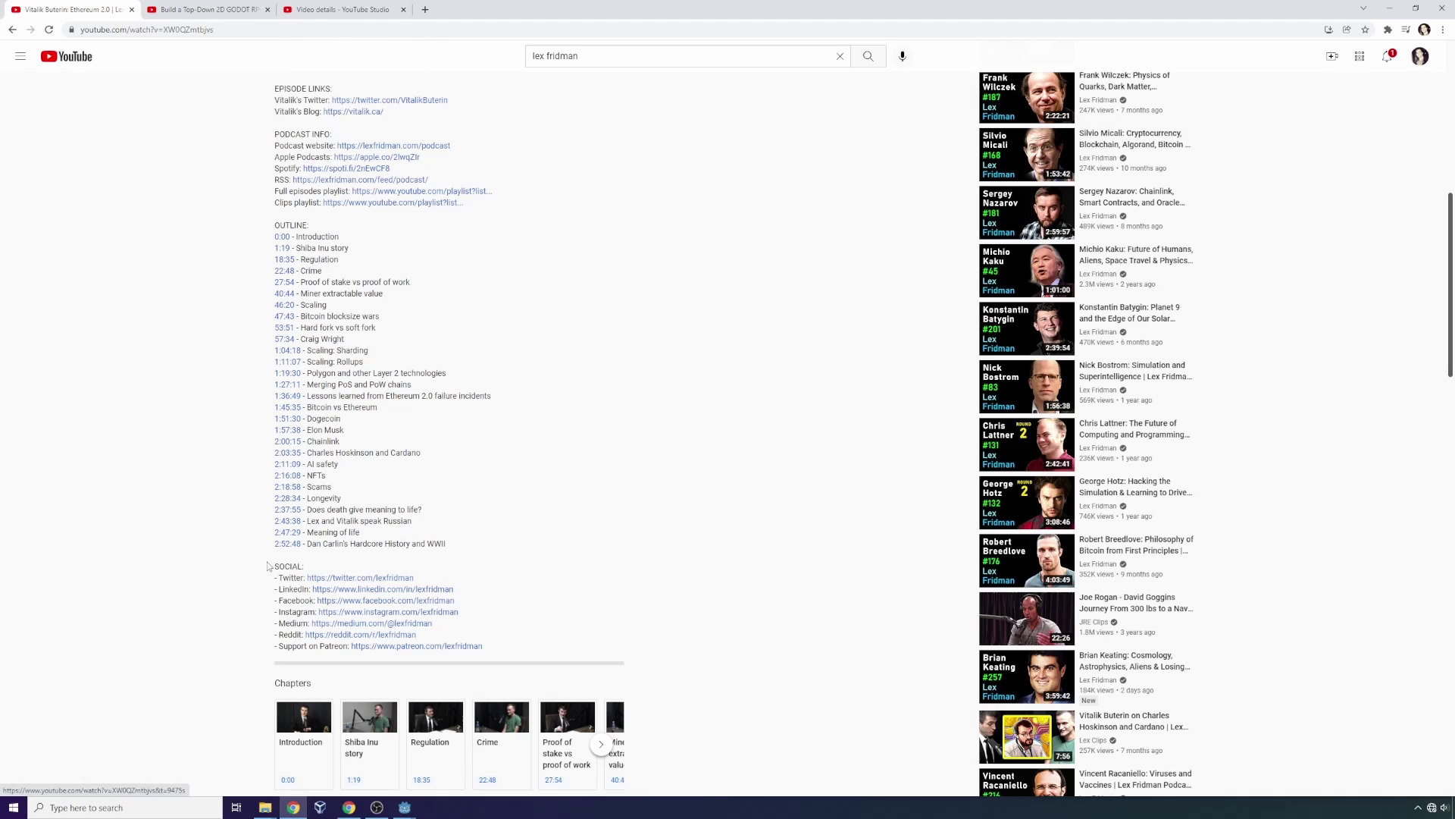
drag(452, 546, 249, 237)
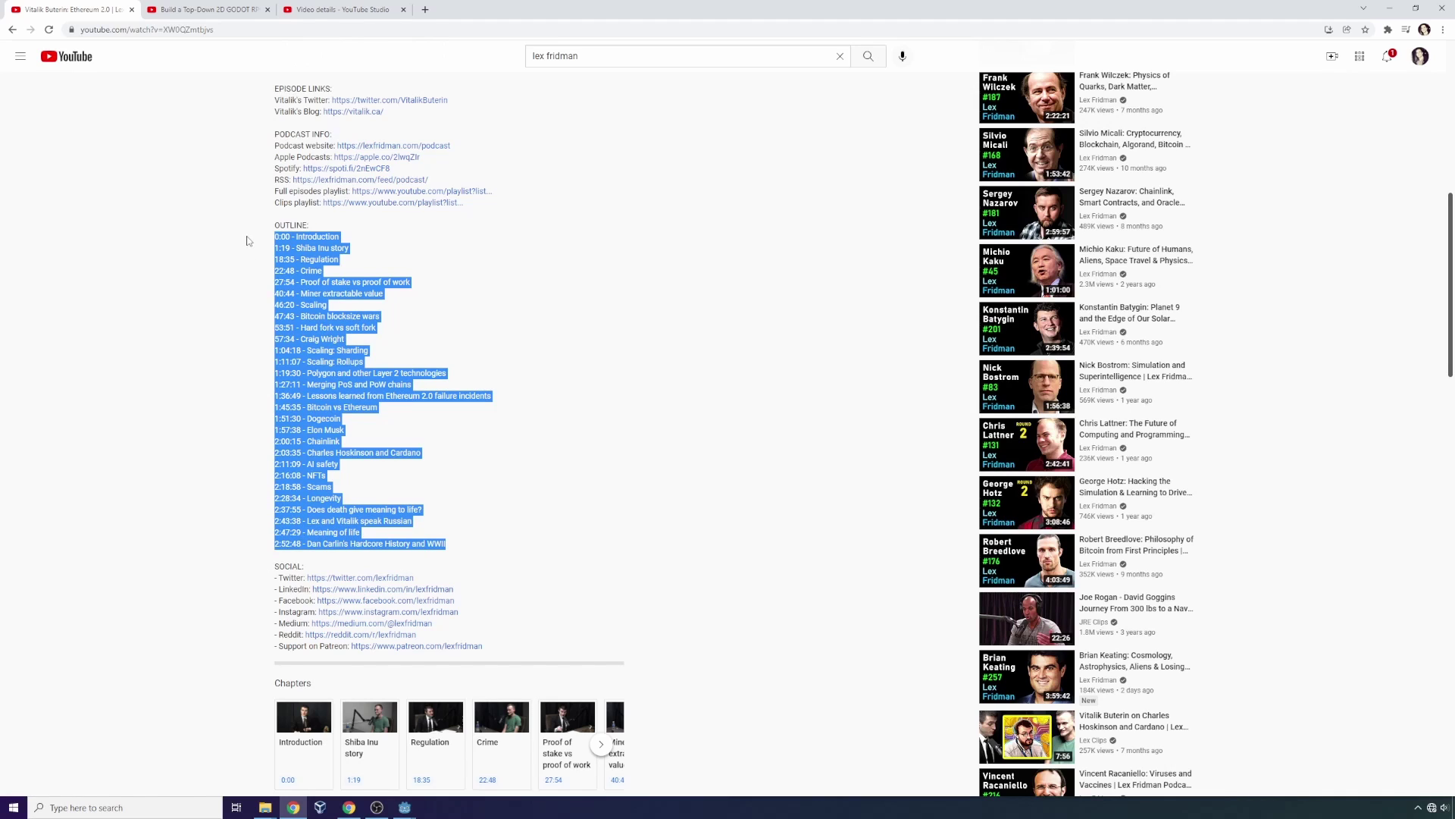
click(226, 325)
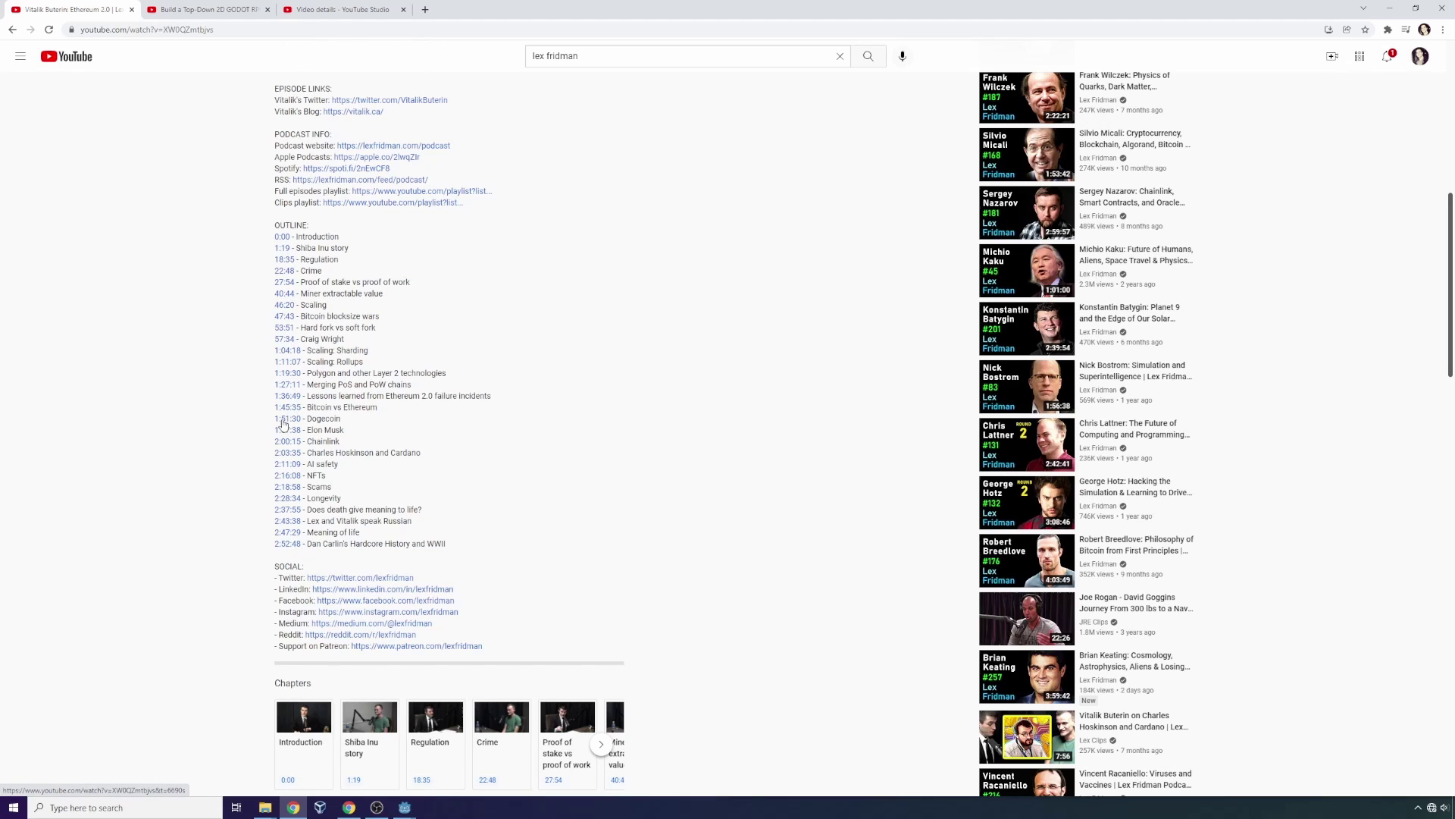
drag(471, 546, 271, 546)
drag(362, 534, 253, 535)
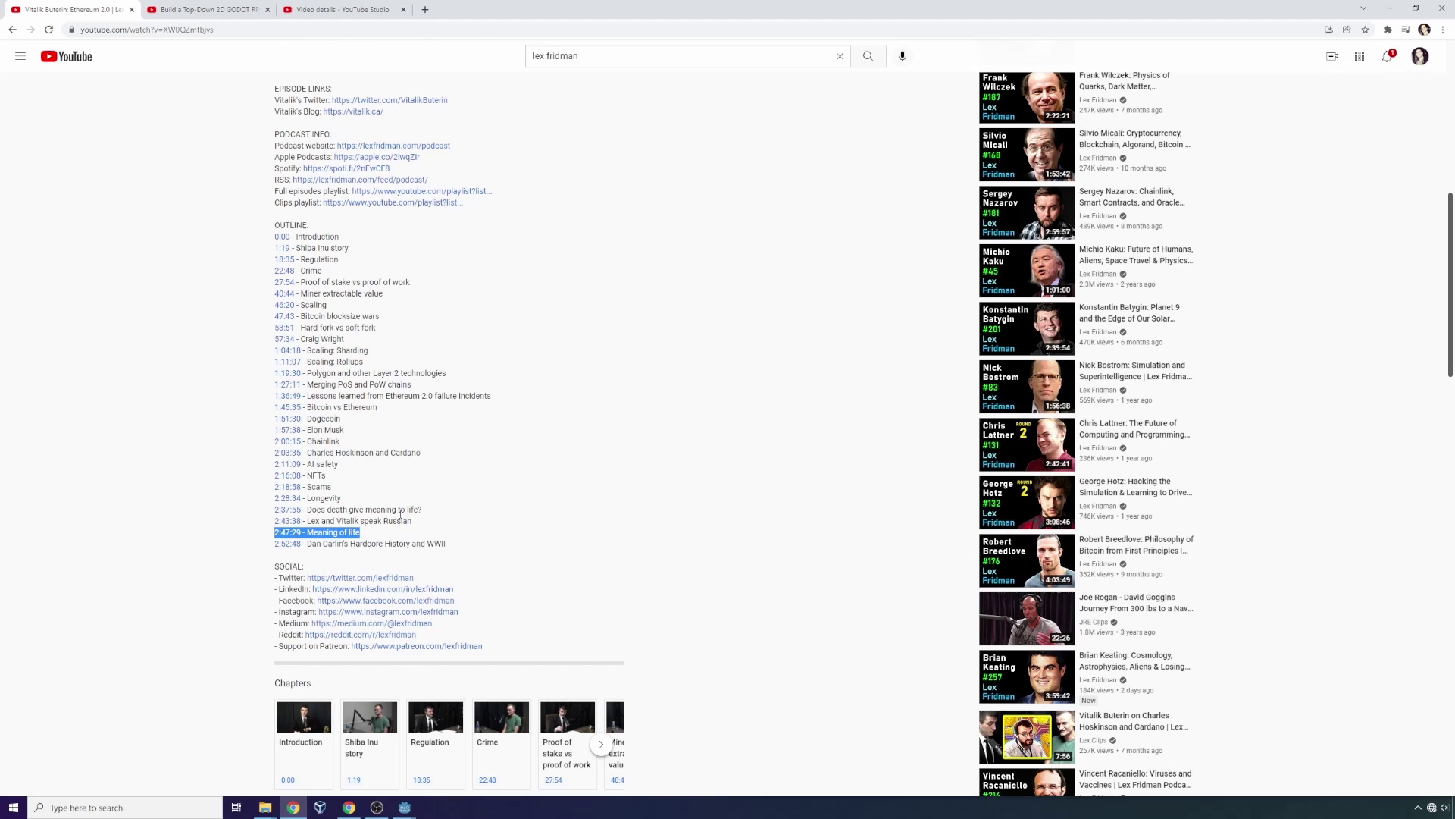
click(643, 471)
Page the Chapters carousel to its last chapter, Dan Carlin's Hardcore History and WWII
scroll(669, 517, down, 3)
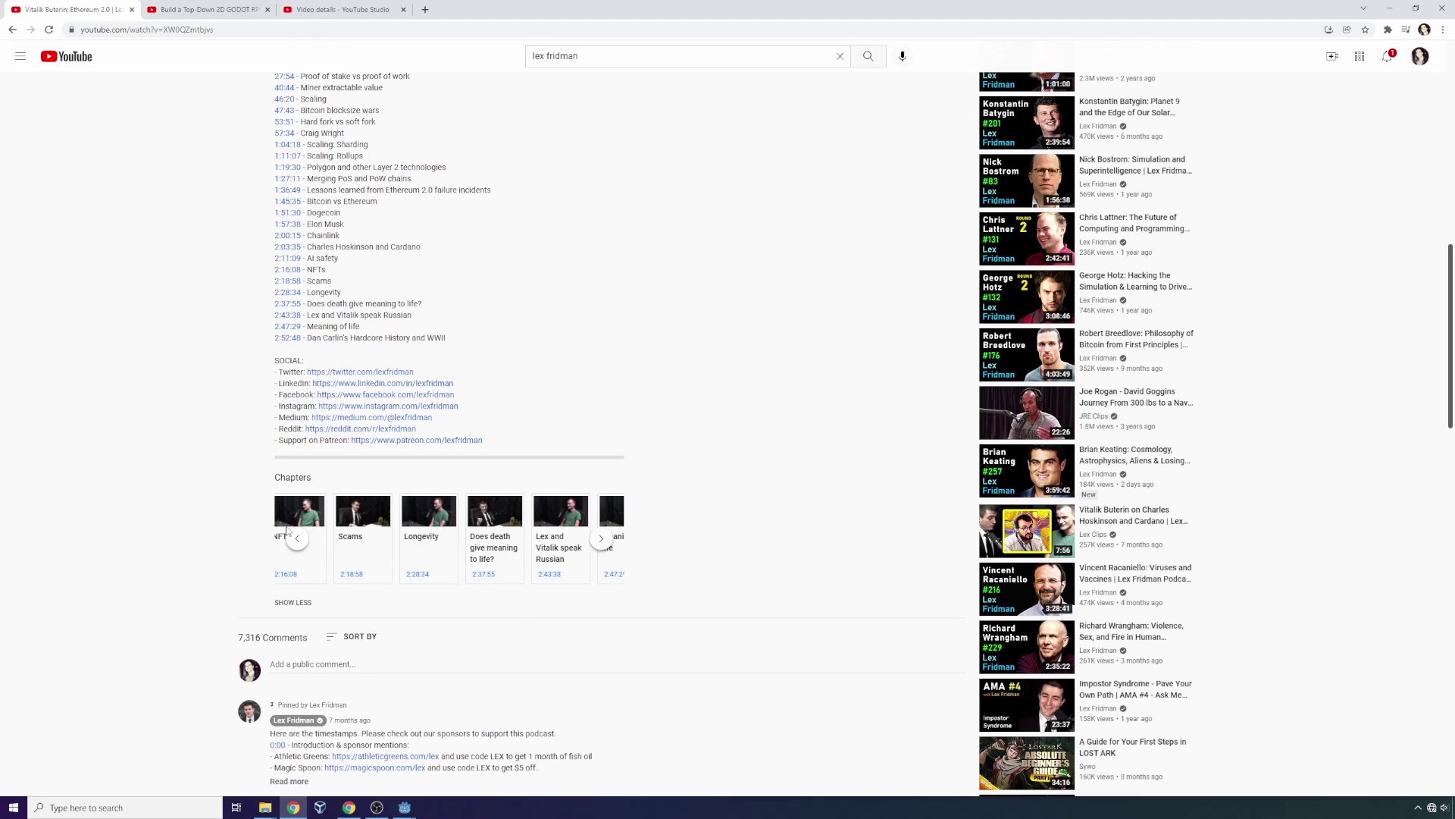
click(602, 540)
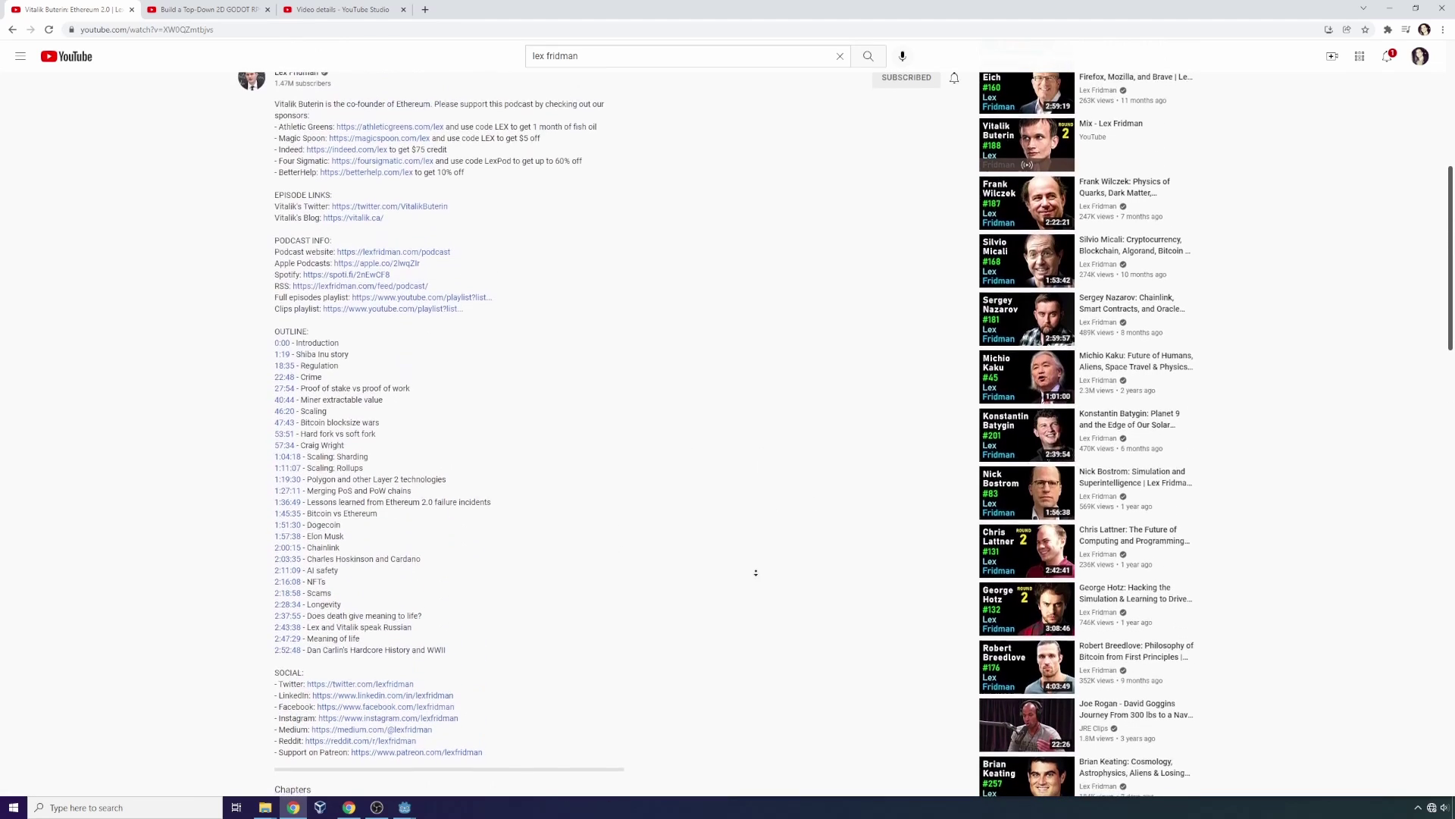
scroll(757, 580, down, 1)
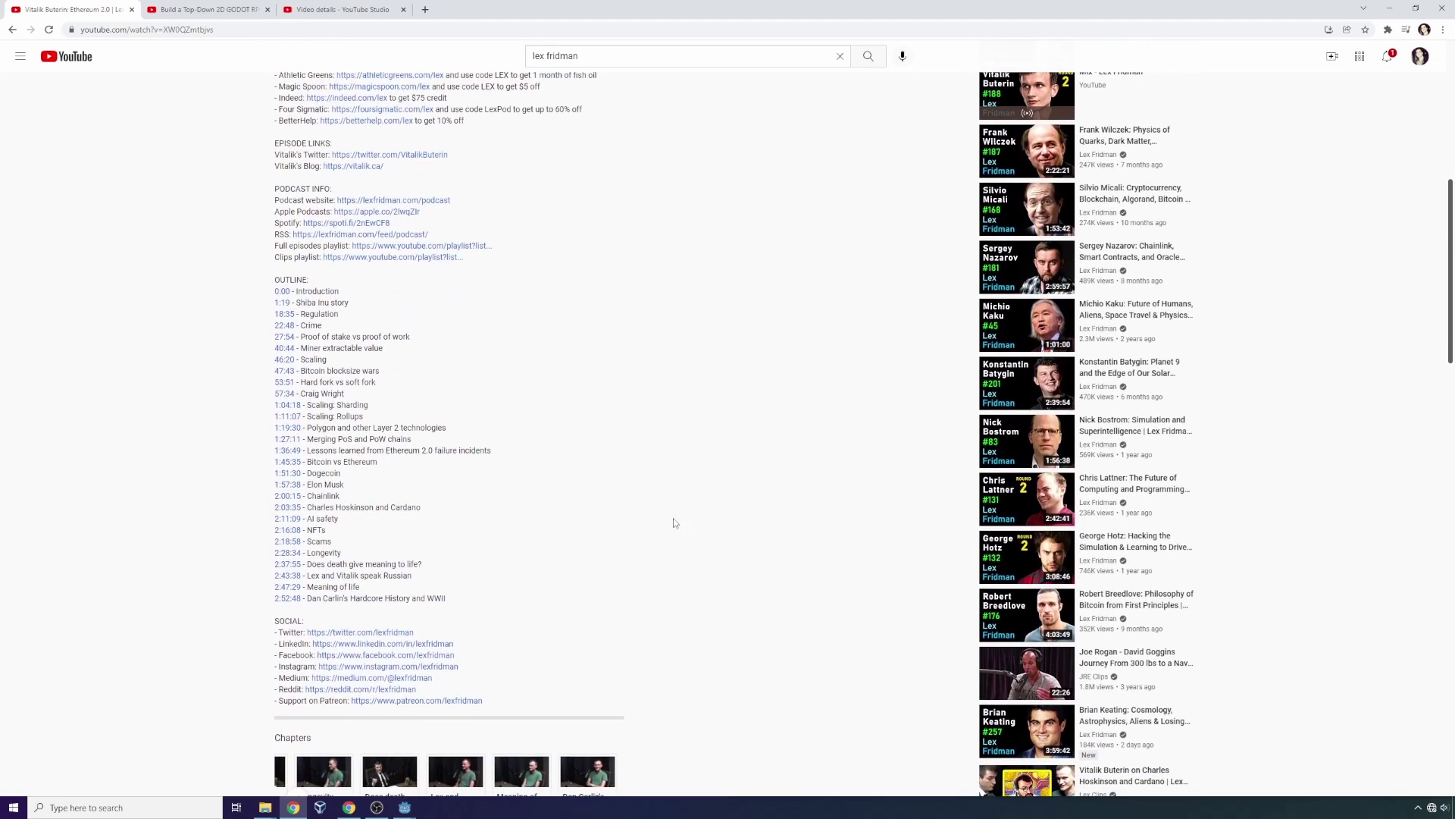
On the Godot RPG tutorial page, expand the description to show its Table of Contents
click(203, 9)
scroll(202, 349, down, 1)
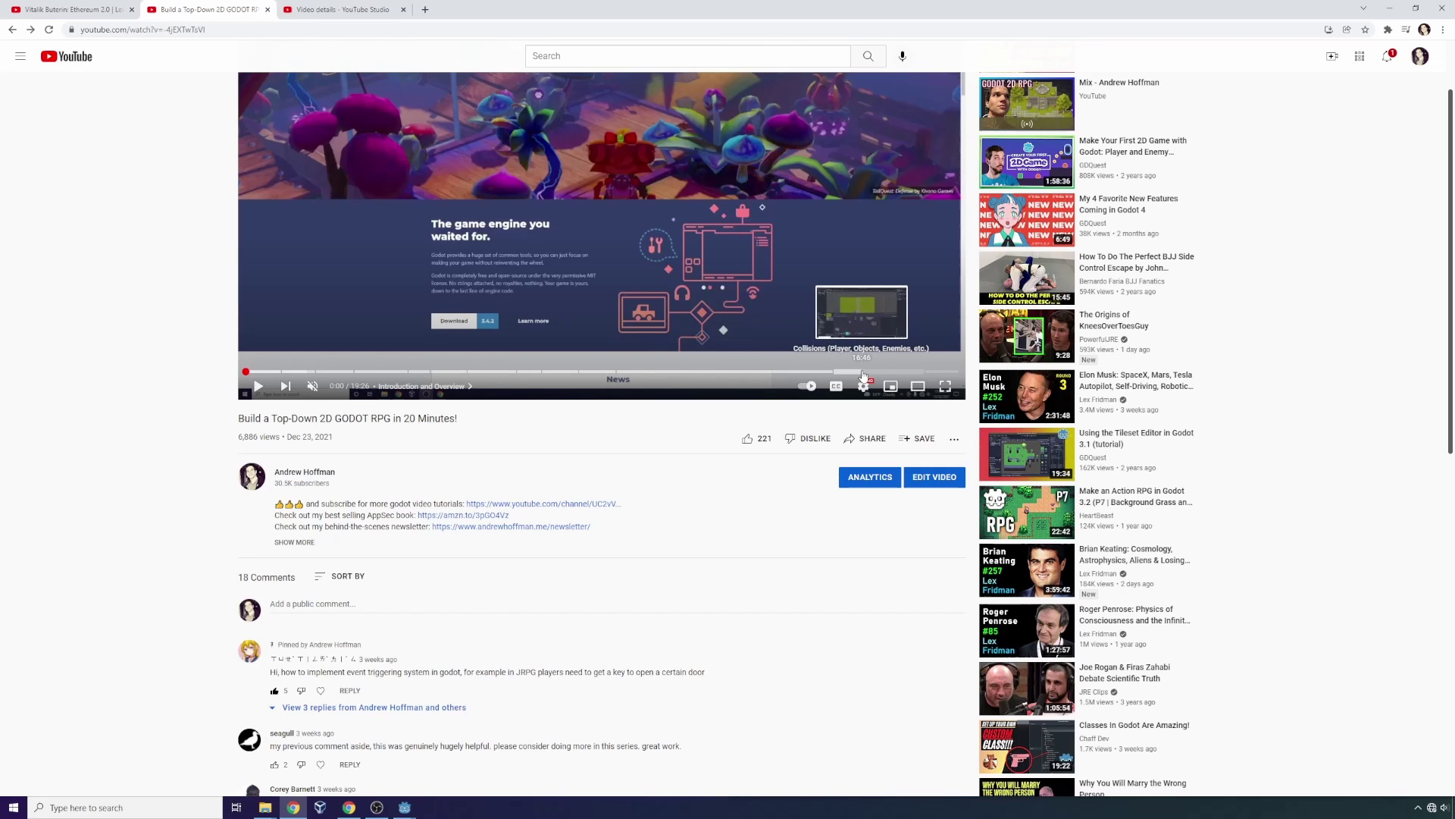
scroll(183, 321, up, 1)
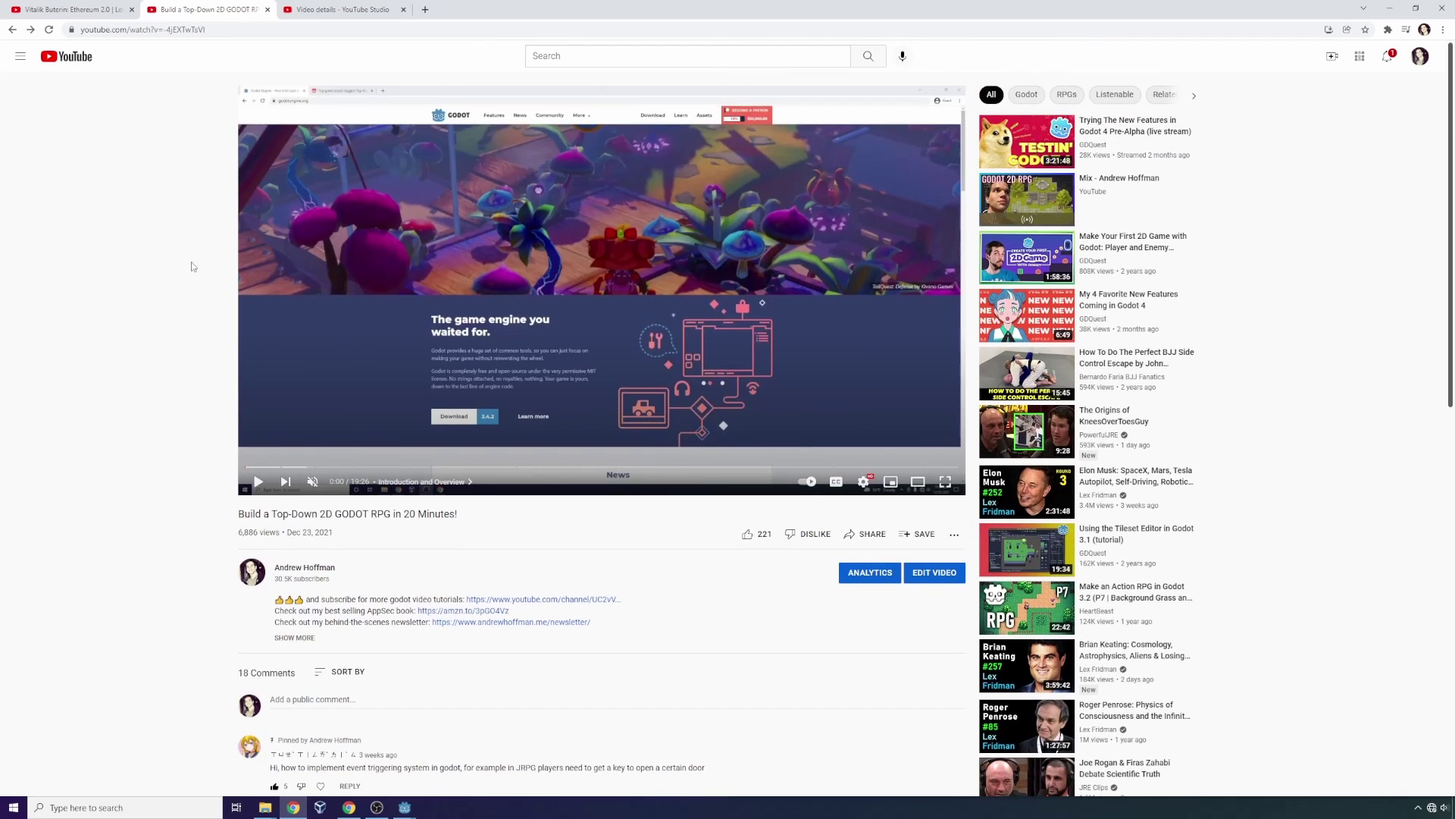
scroll(193, 344, down, 3)
click(294, 403)
scroll(386, 393, down, 2)
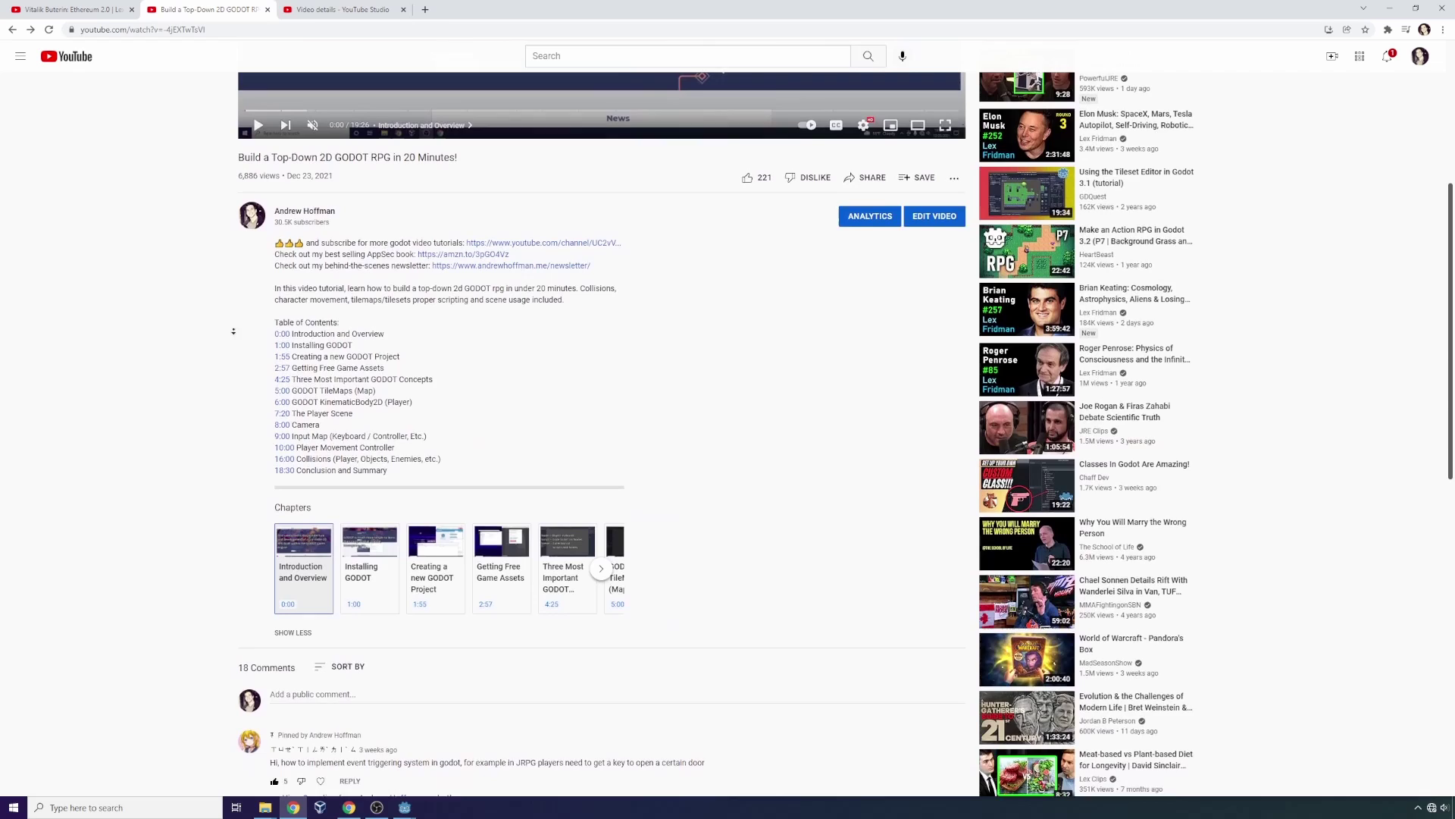
Select the Table of Contents and the Introduction and Overview title, then go to YouTube Studio details
drag(390, 463, 271, 331)
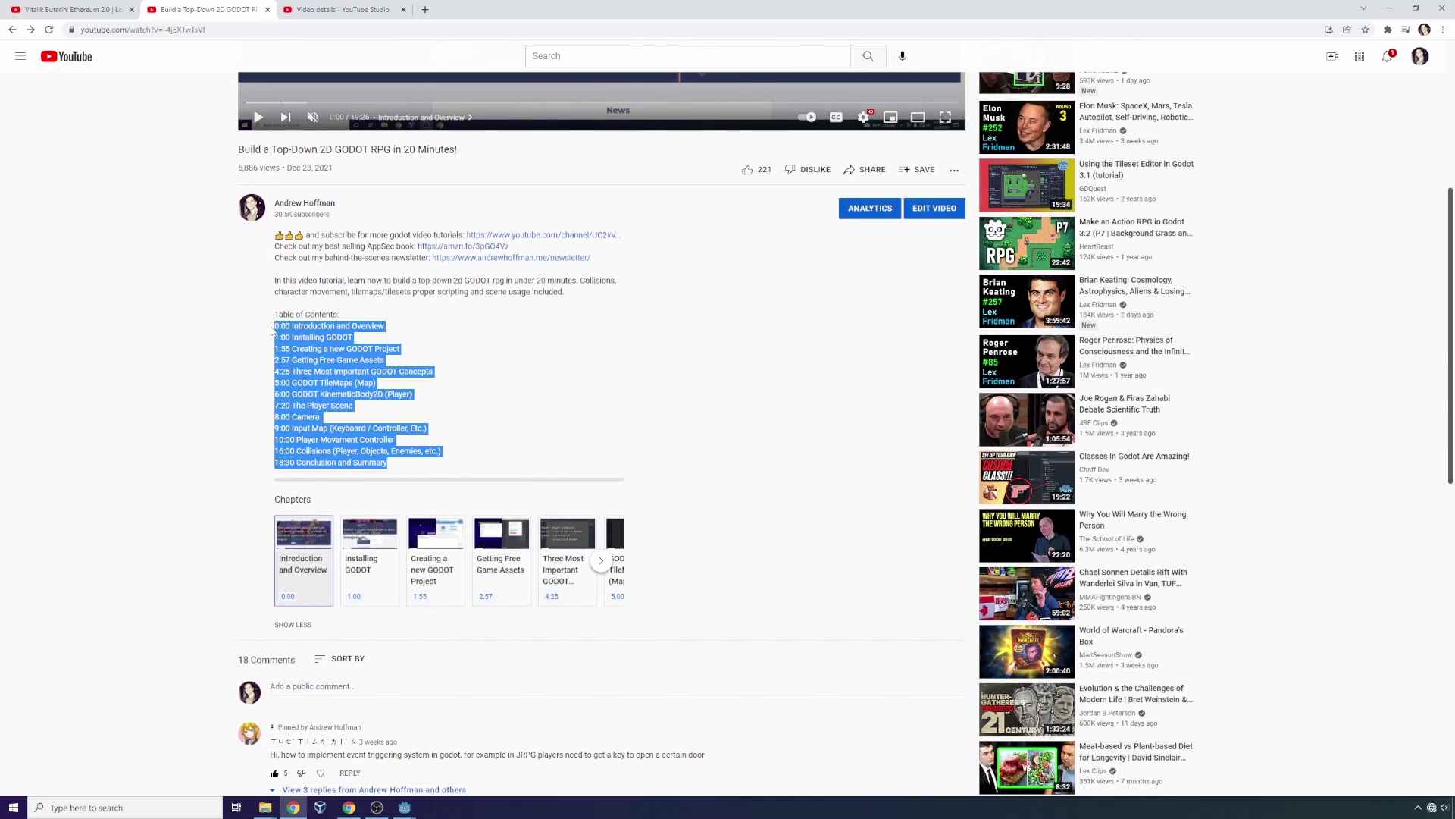
click(267, 331)
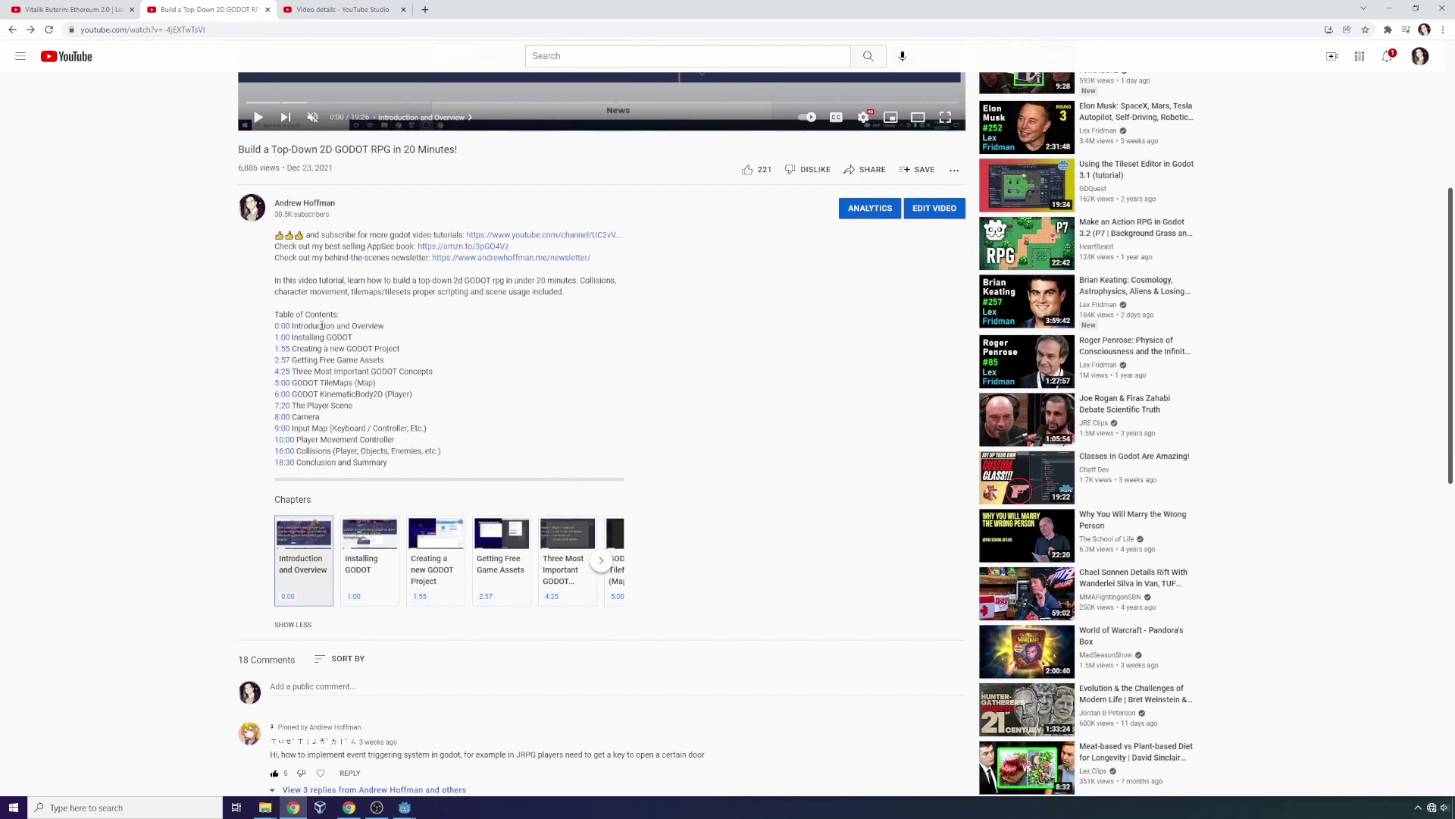
drag(294, 326, 457, 330)
click(665, 415)
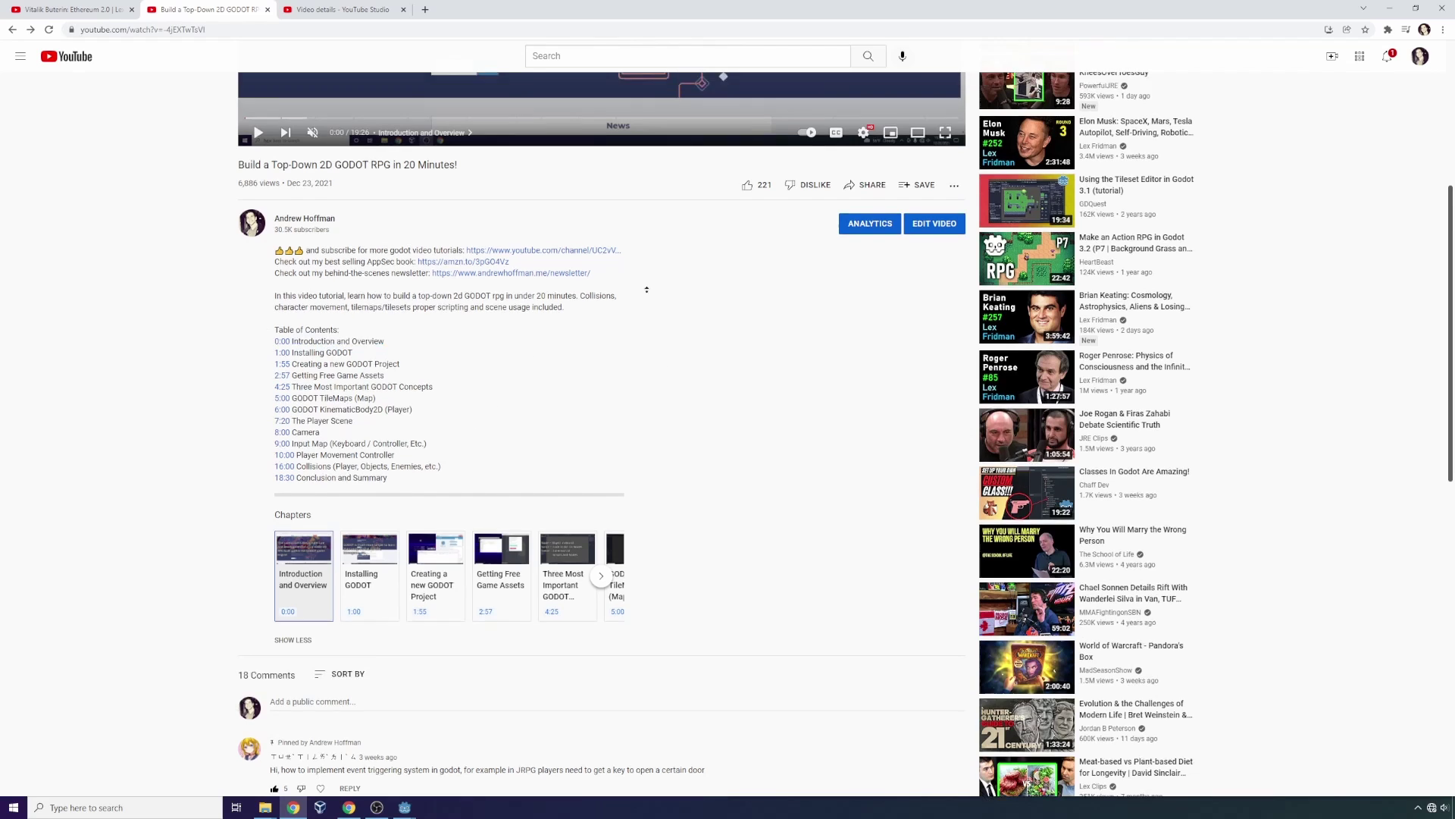
scroll(666, 415, up, 5)
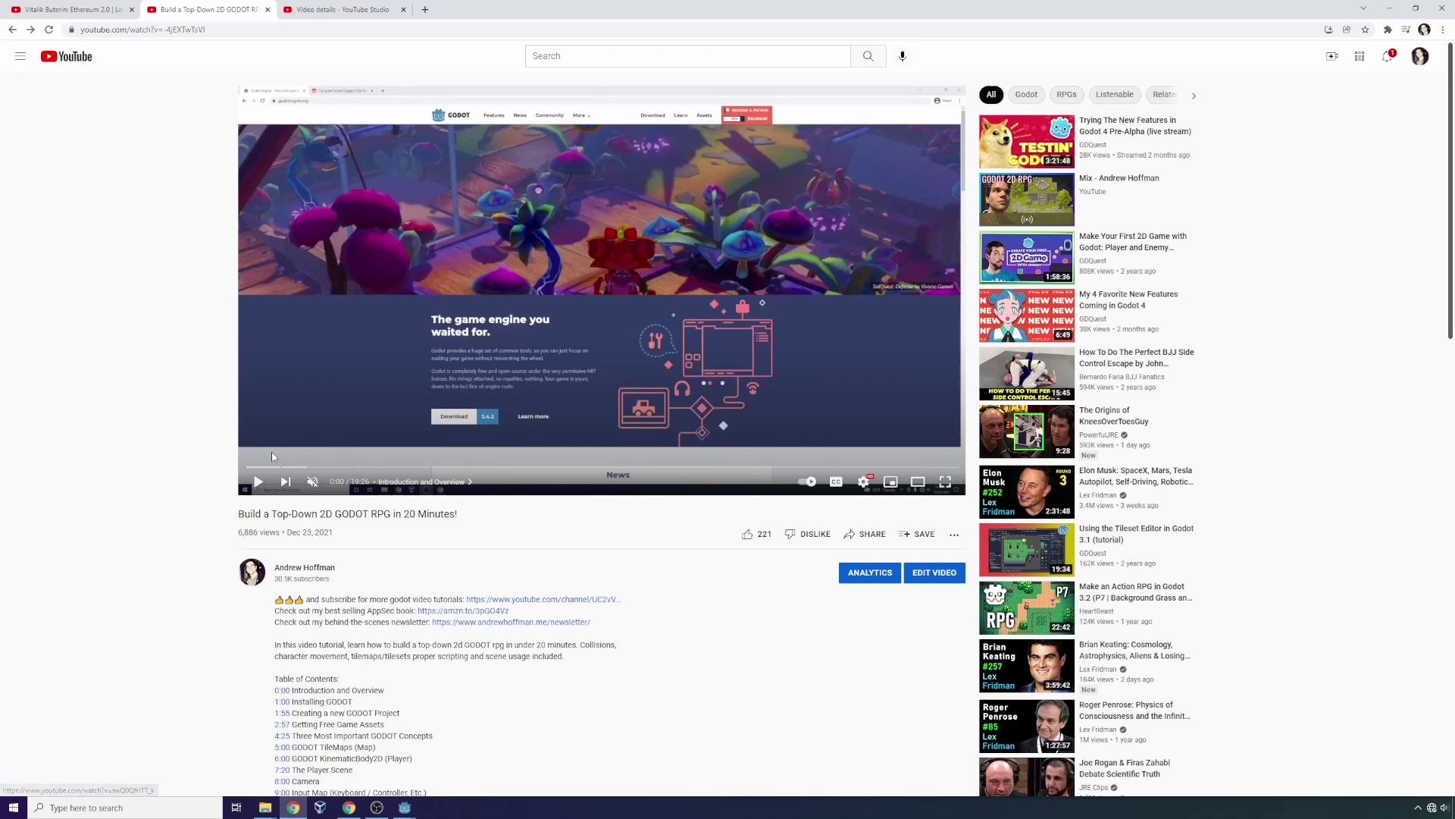
click(391, 8)
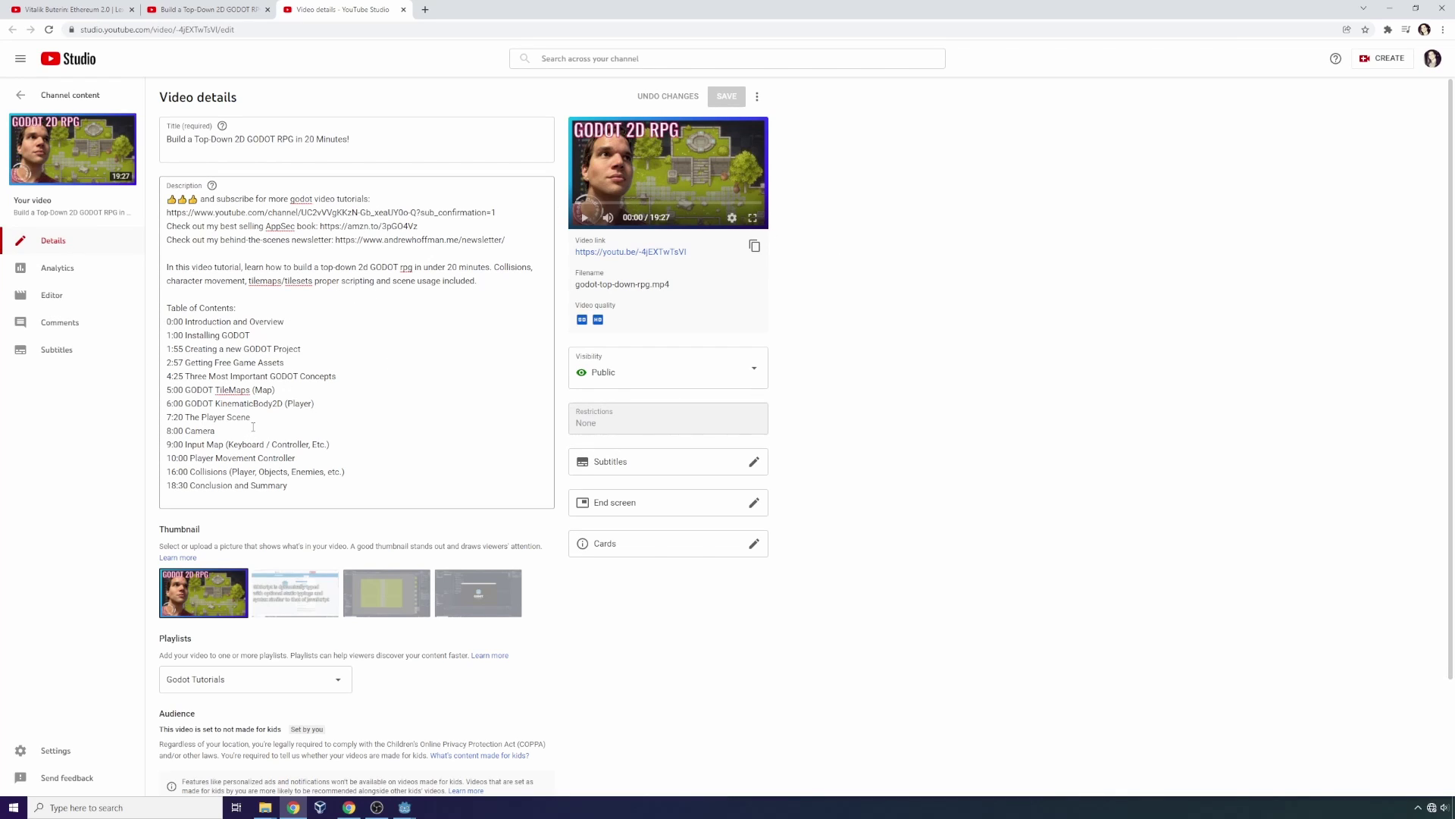
Play the Studio preview, pause it at 11:23, and return to the Godot RPG watch page
click(585, 218)
click(630, 203)
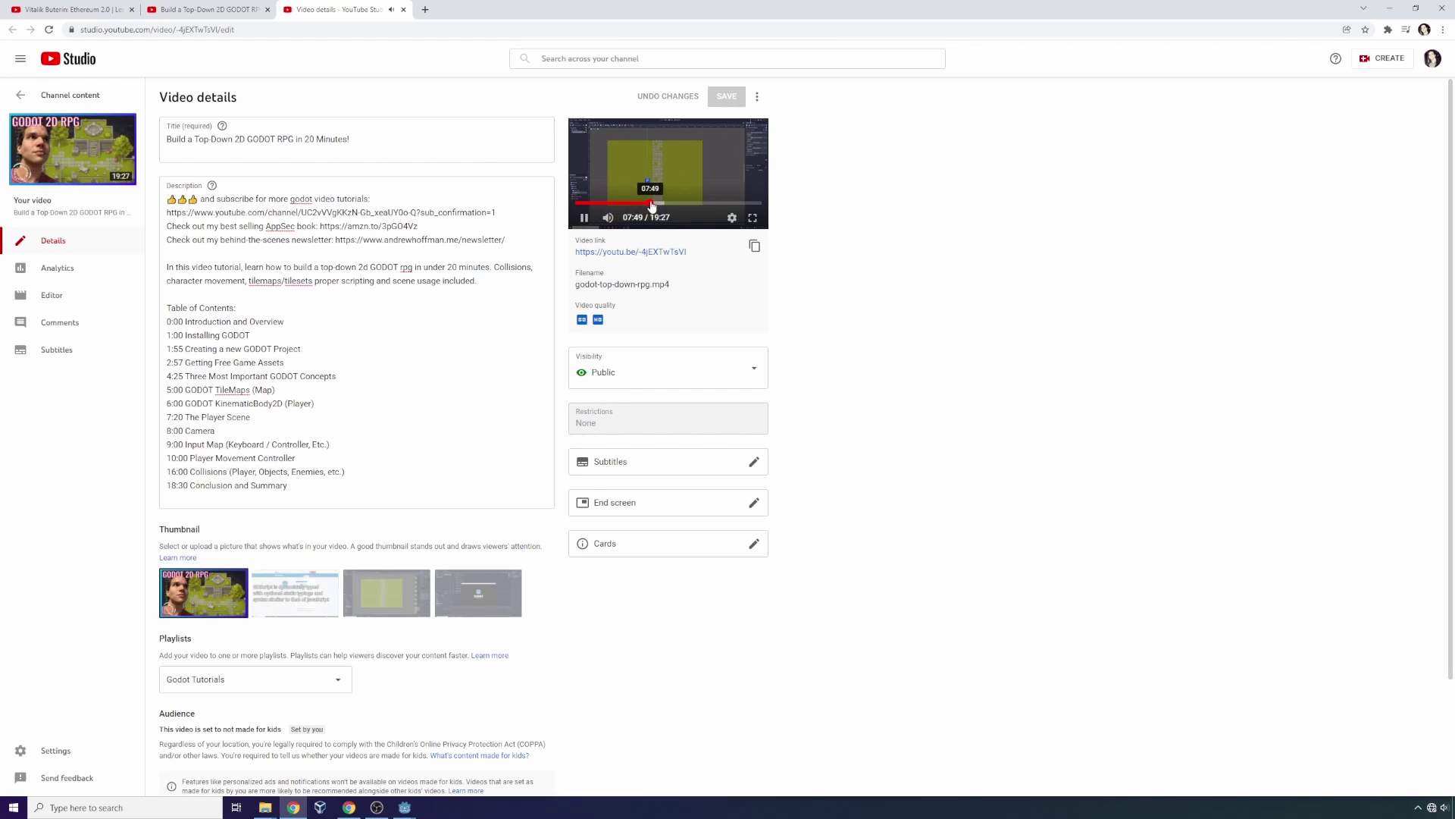
click(683, 203)
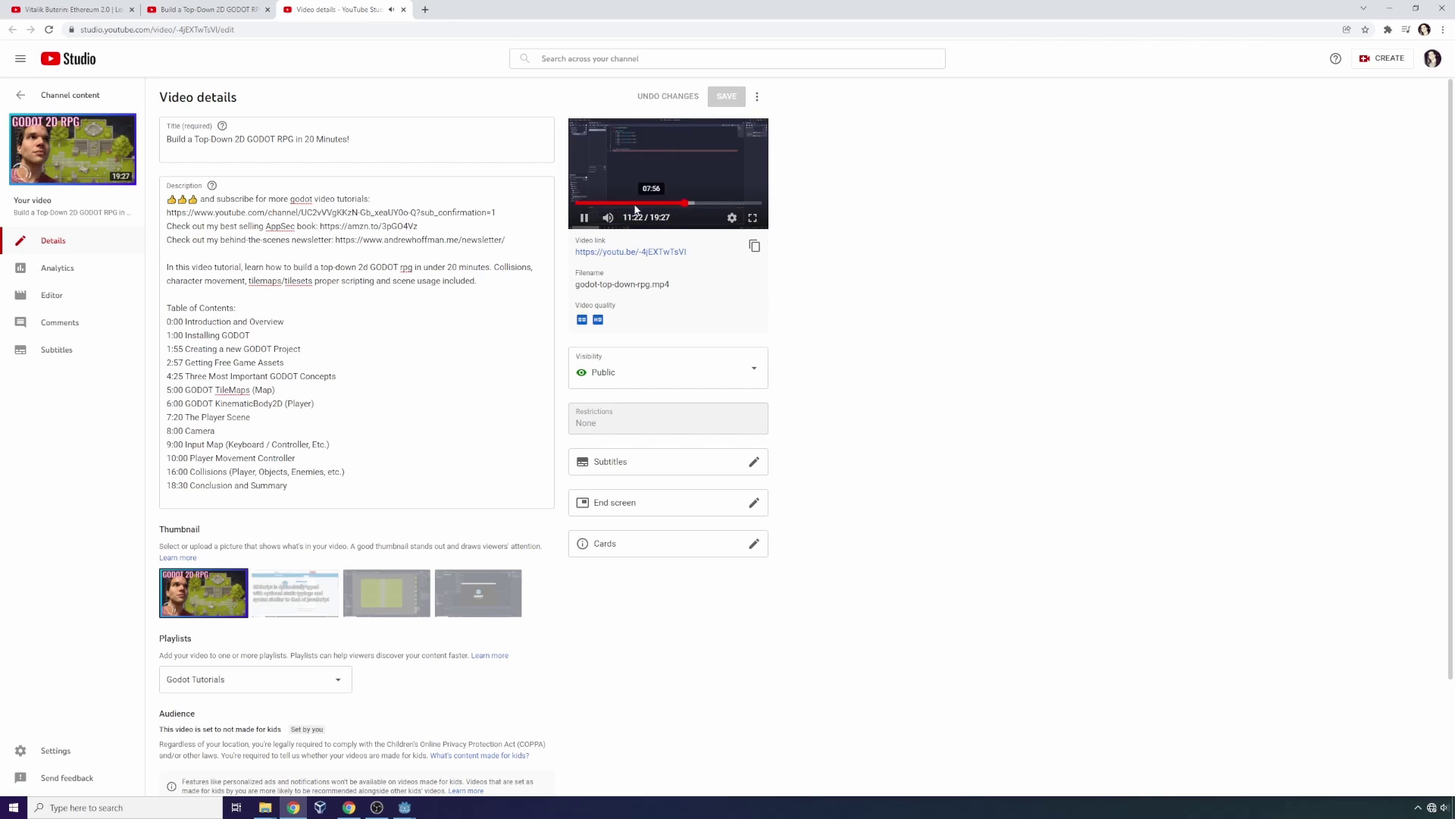
click(581, 219)
click(731, 218)
click(731, 221)
click(220, 10)
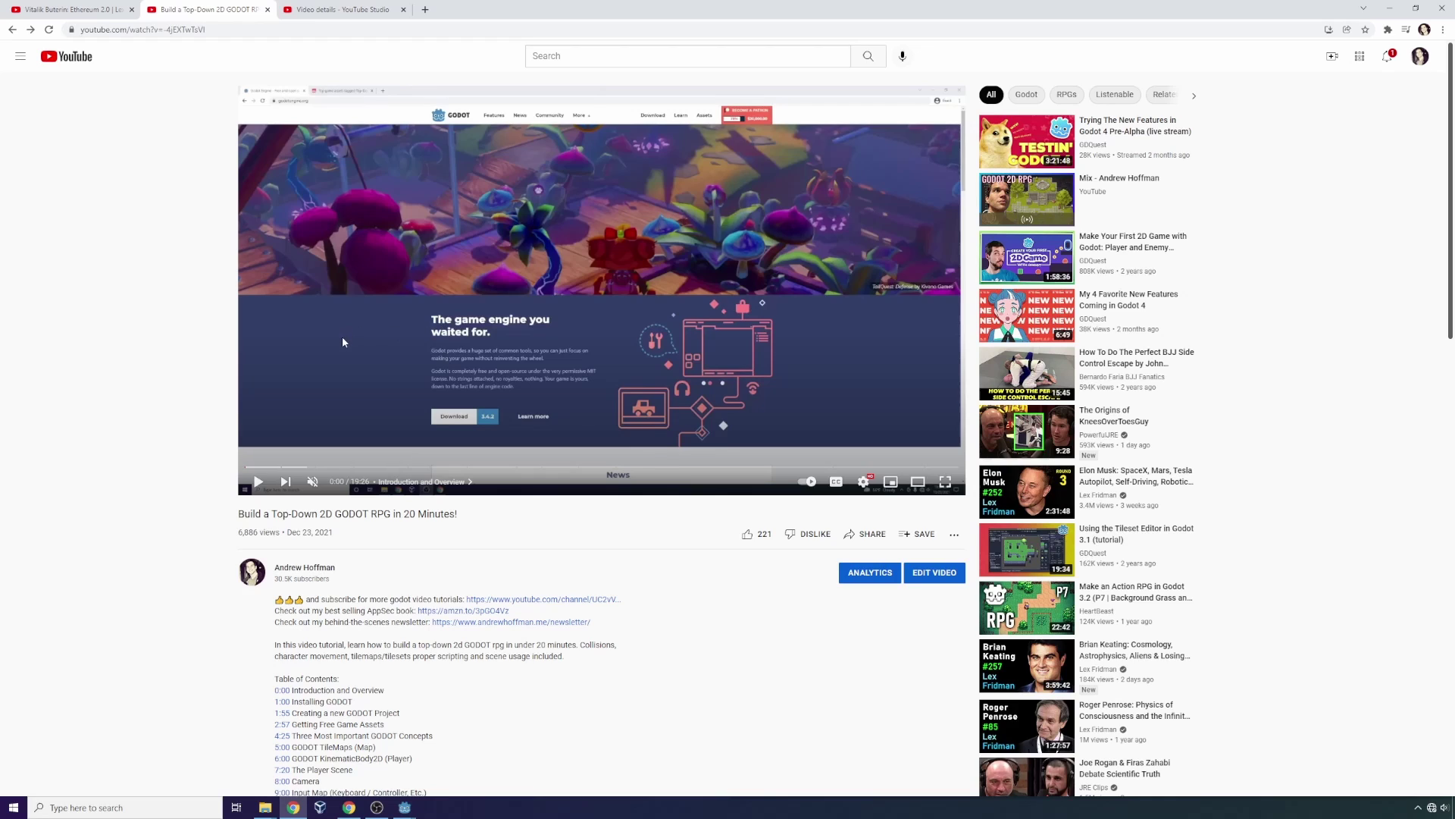
click(337, 9)
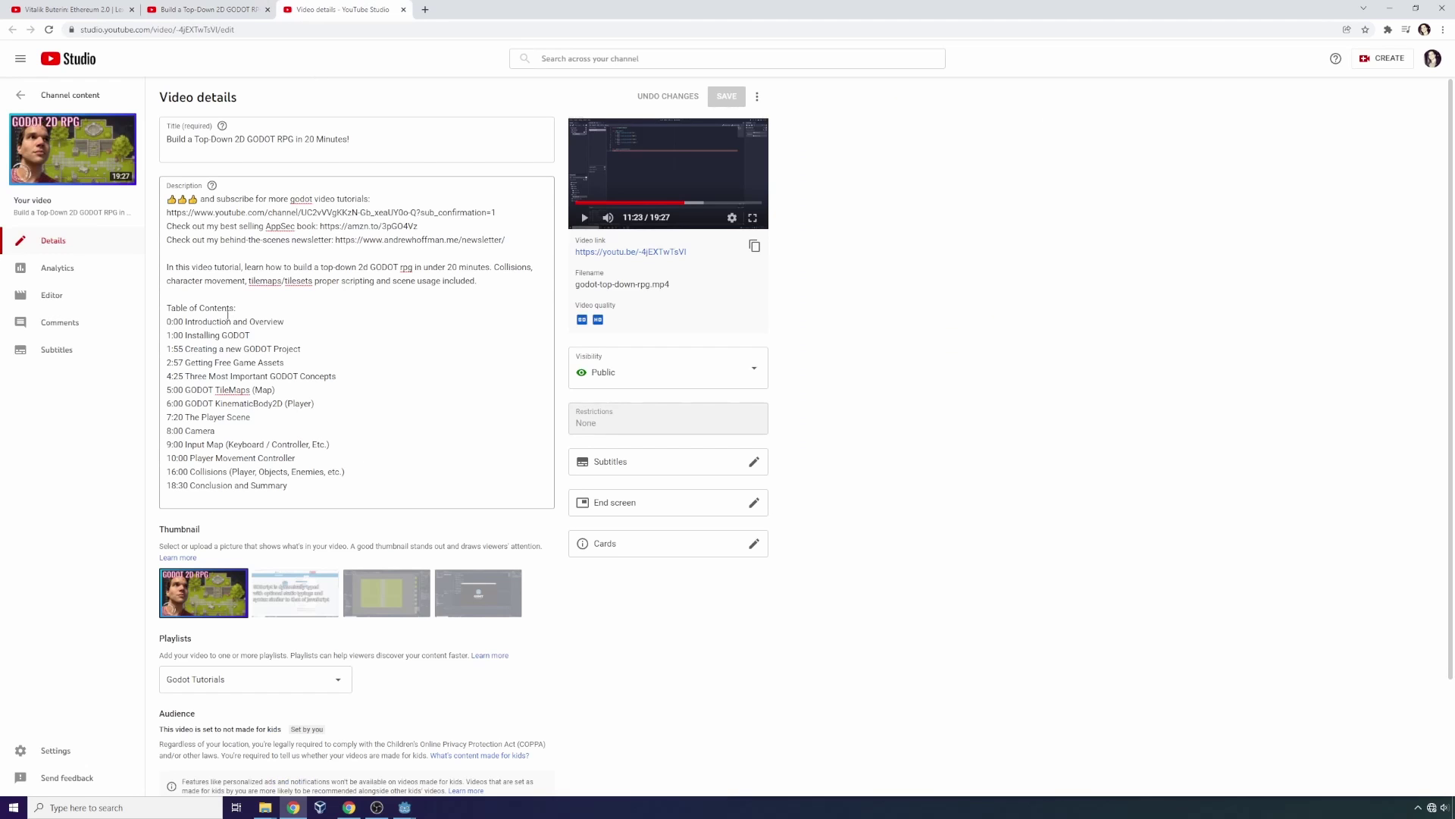
mouse_move(168, 321)
mouse_down()
mouse_move(316, 483)
mouse_move(171, 472)
mouse_move(167, 198)
mouse_move(166, 323)
mouse_up()
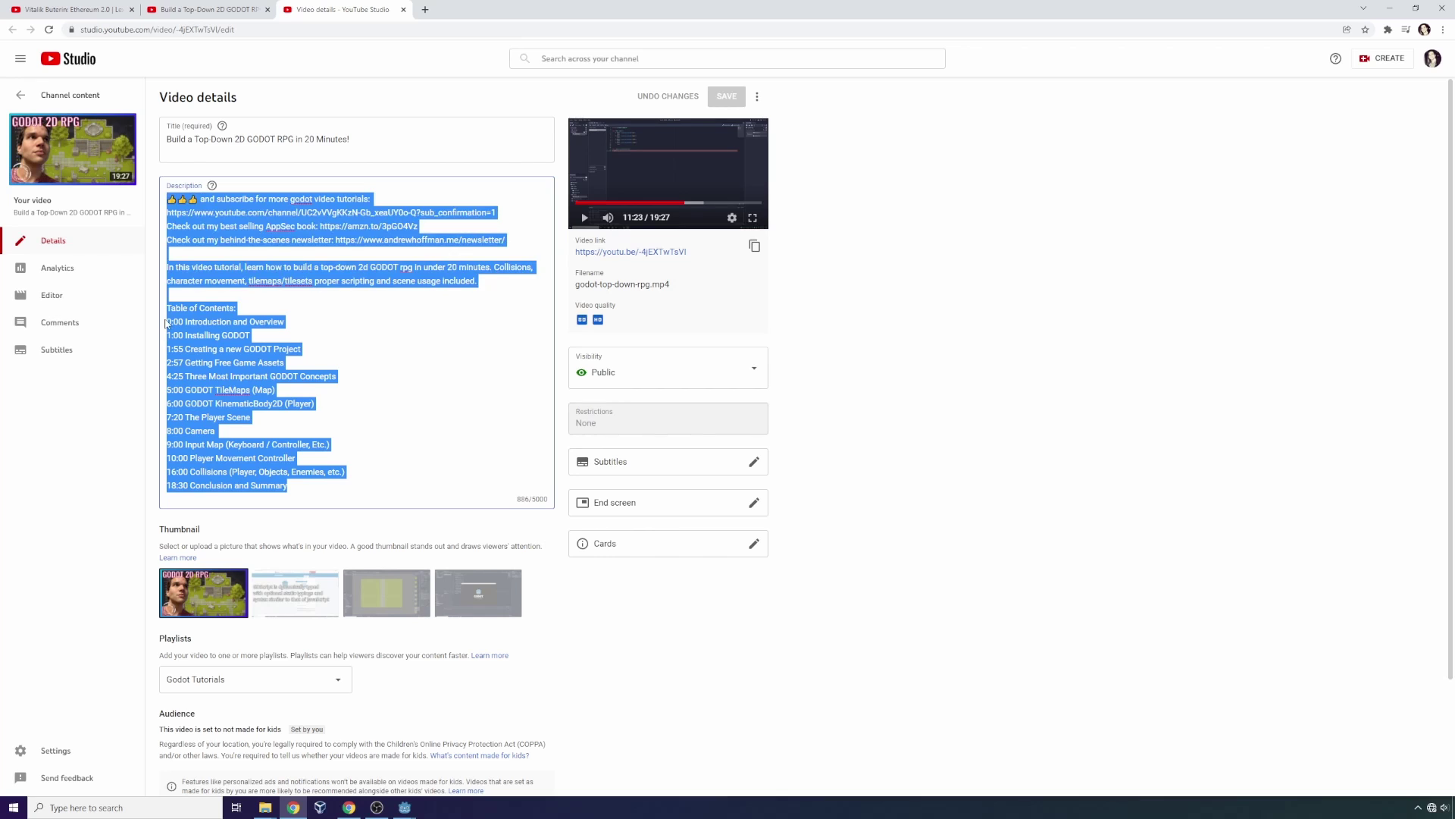
click(205, 9)
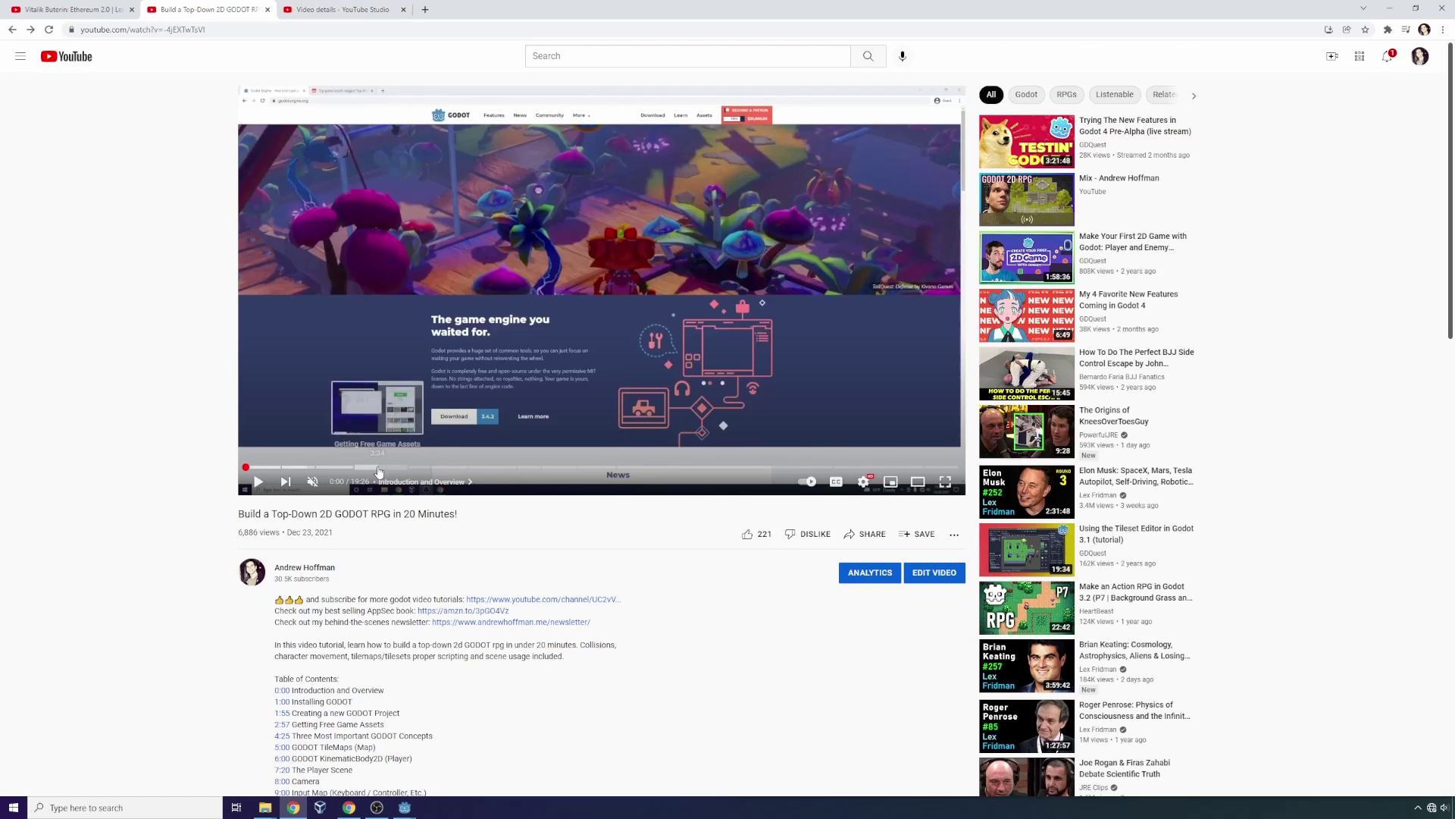